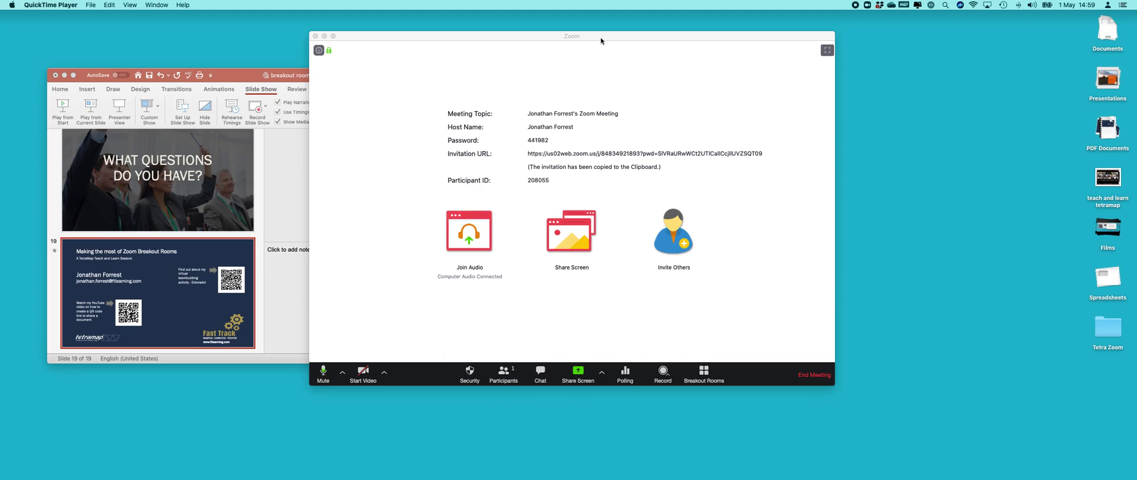
- Move the Zoom meeting window clear of the PowerPoint window and share the presentation's full-screen slide show in the meeting
{"action": "left_click_drag", "start_coordinate": [600, 37], "coordinate": [638, 43]}
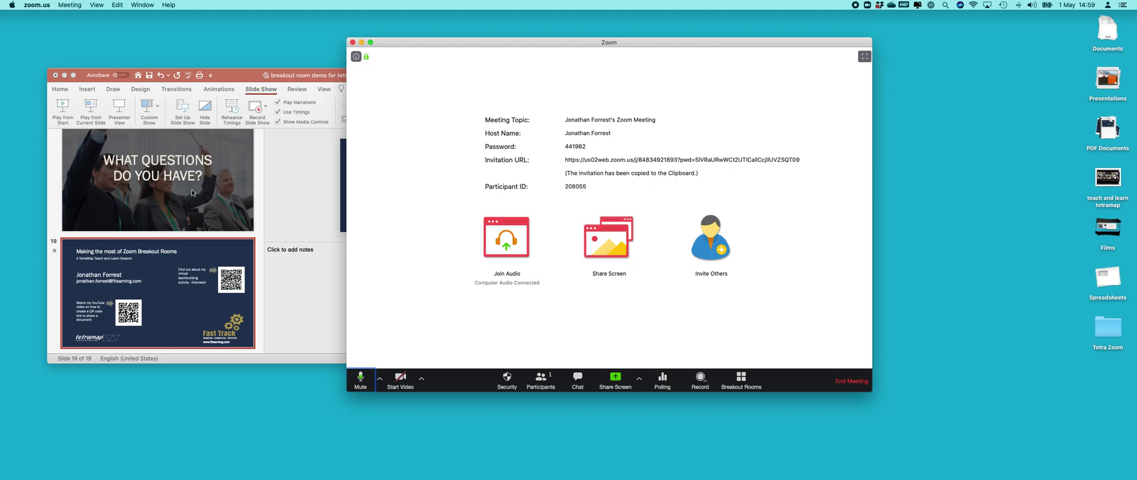
{"action": "left_click_drag", "start_coordinate": [470, 43], "coordinate": [574, 29]}
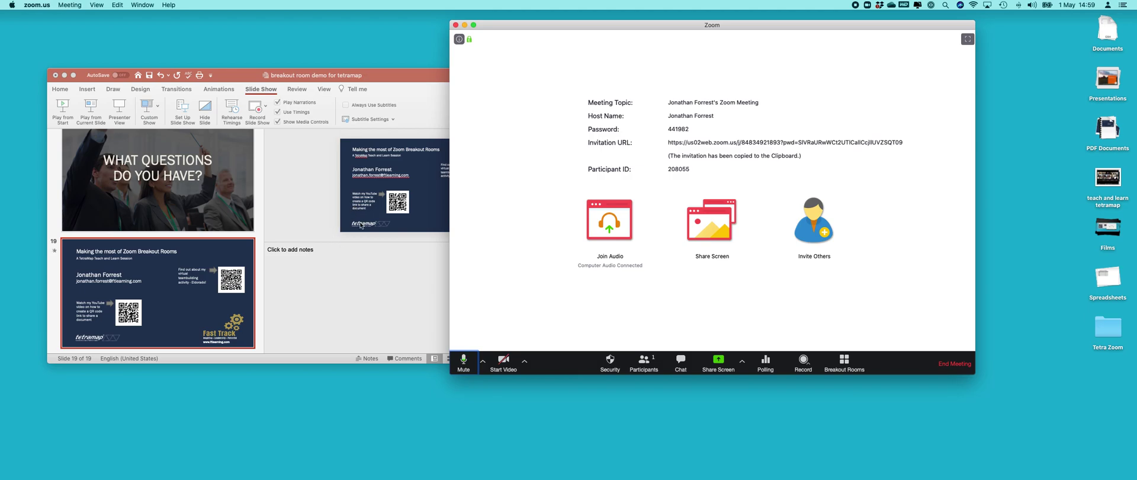
{"action": "left_click", "coordinate": [155, 274]}
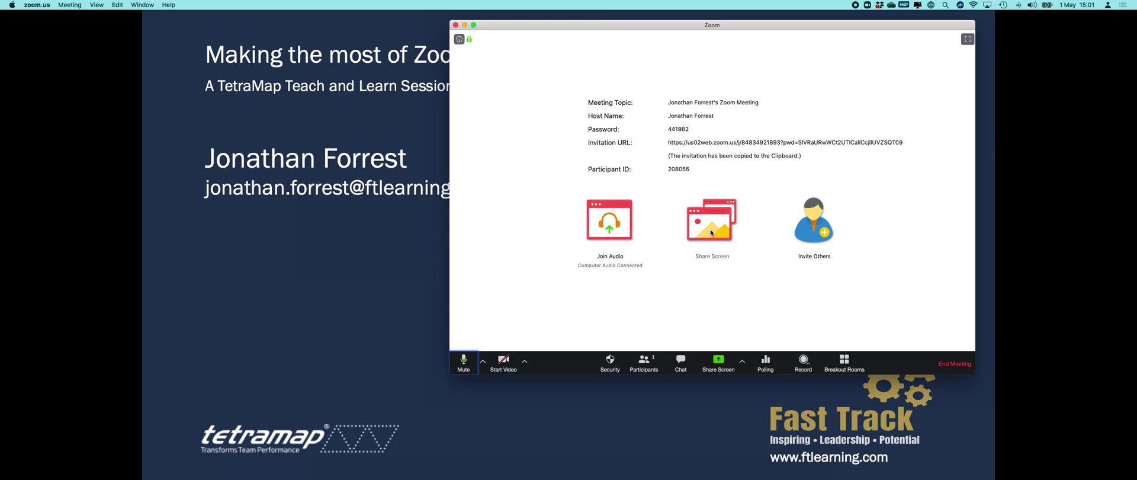
{"action": "left_click", "coordinate": [711, 232]}
{"action": "left_click", "coordinate": [547, 186]}
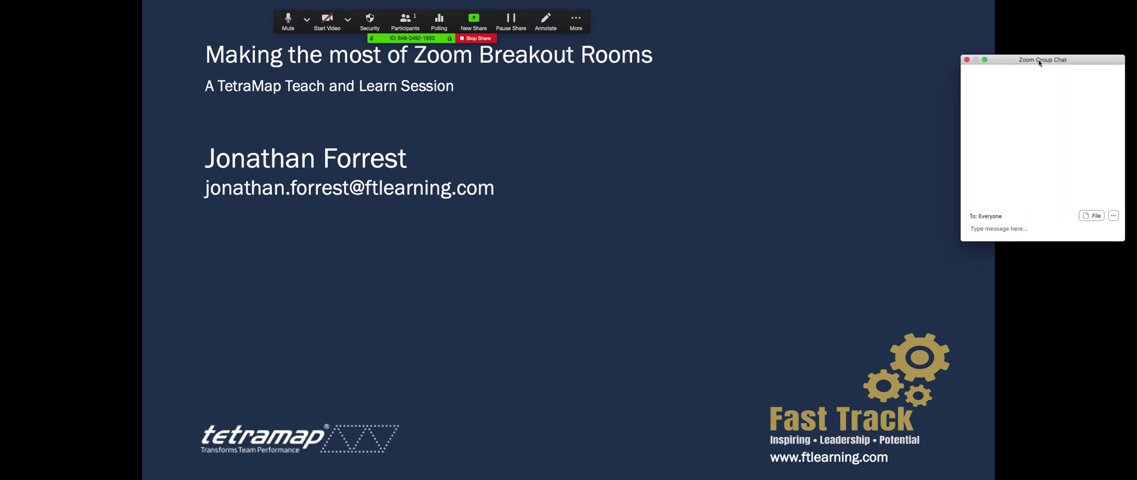
- Open the Breakout Rooms window during the screen share and place it toward the edge of the slide
{"action": "left_click", "coordinate": [576, 22]}
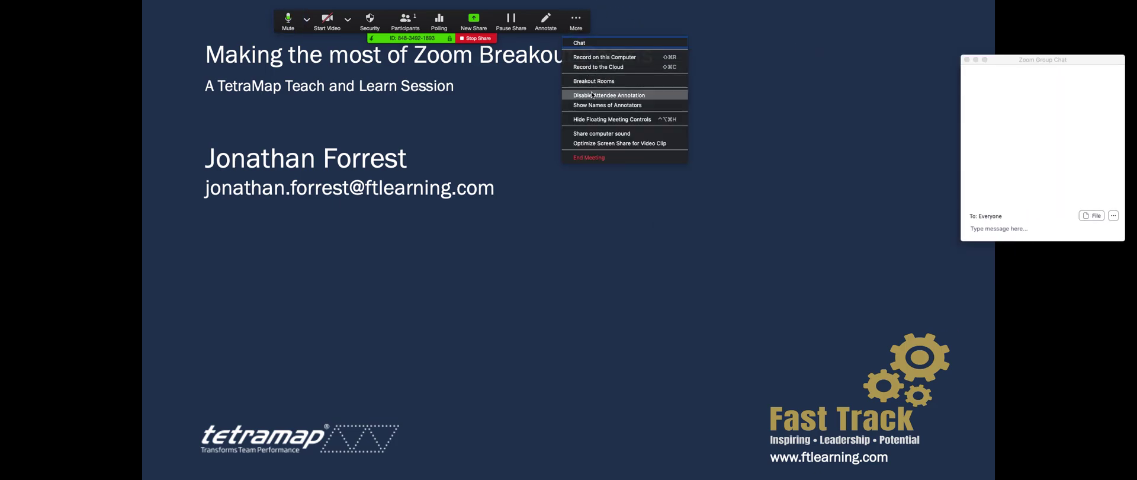
{"action": "left_click", "coordinate": [596, 82]}
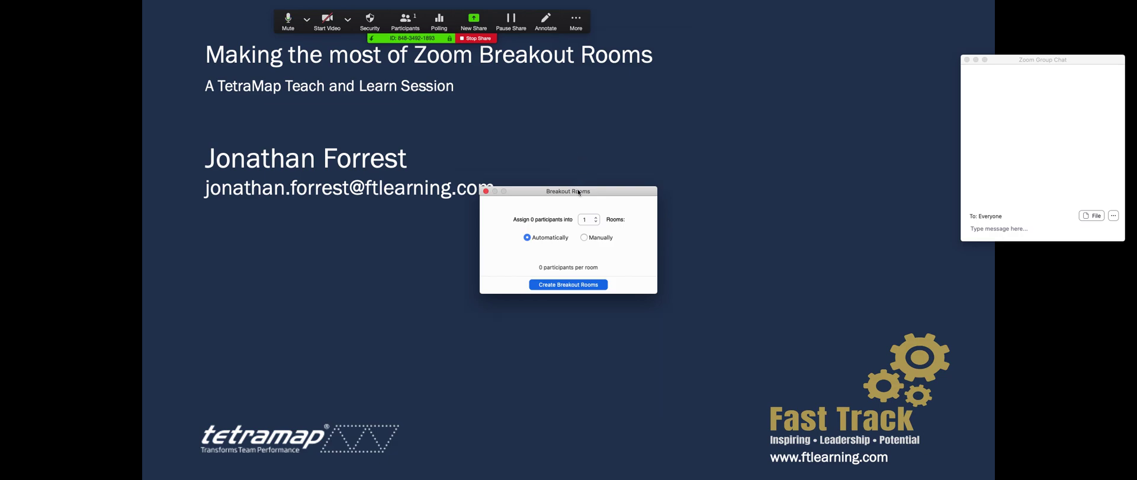
{"action": "left_click_drag", "start_coordinate": [577, 191], "coordinate": [990, 217]}
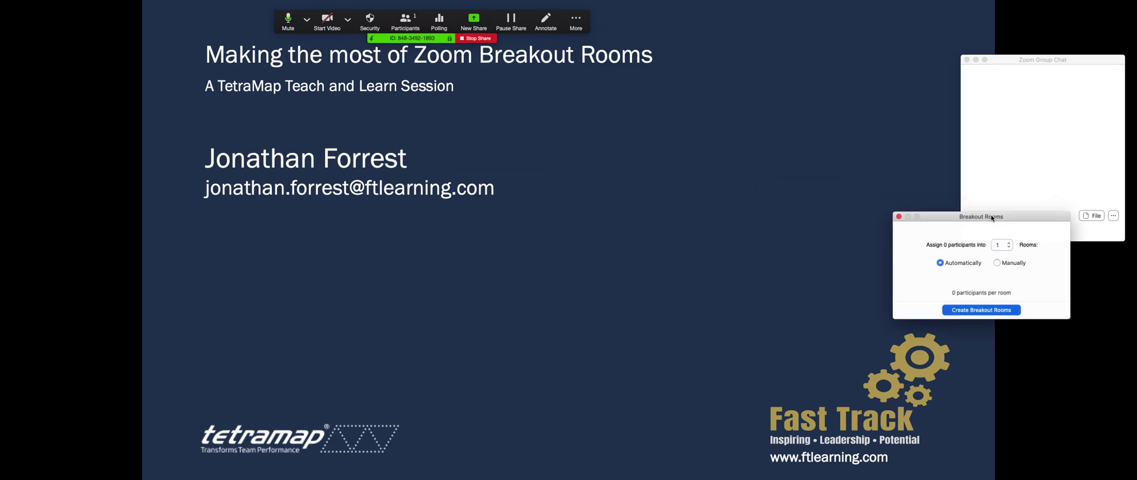
- Open the Participants list and arrange it with the Breakout Rooms and Group Chat windows in the margins around the slide
{"action": "left_click", "coordinate": [406, 21]}
{"action": "left_click_drag", "start_coordinate": [905, 45], "coordinate": [90, 15]}
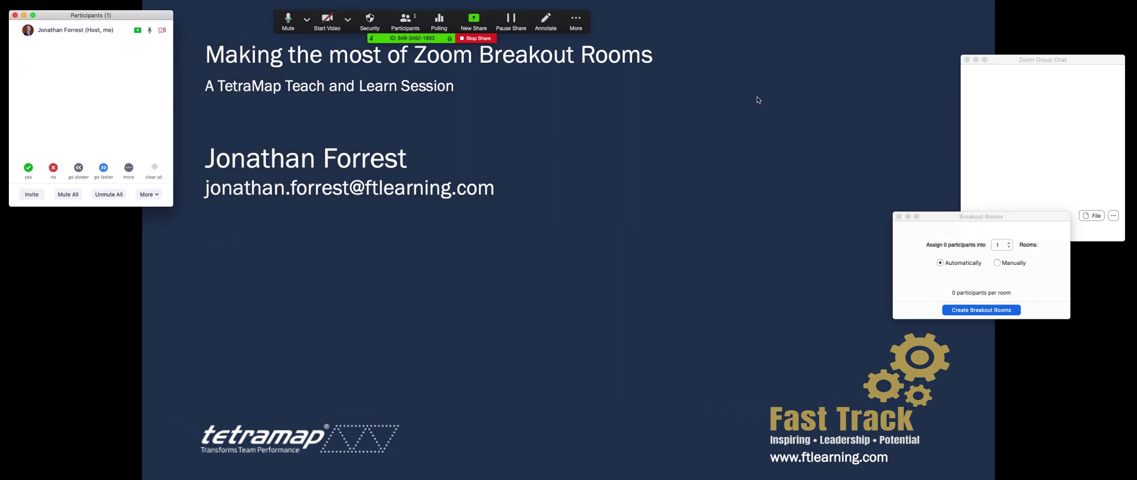
{"action": "left_click_drag", "start_coordinate": [960, 217], "coordinate": [1039, 271]}
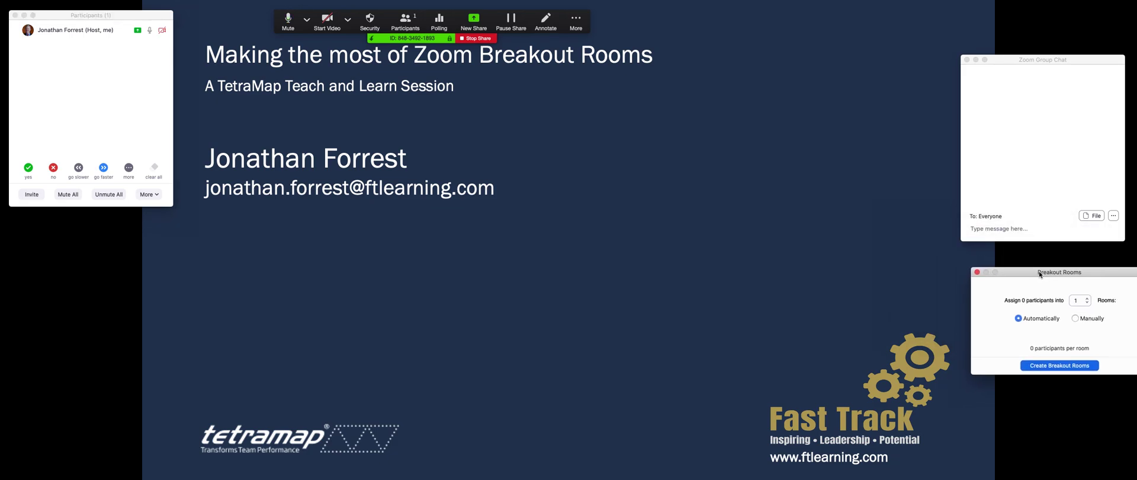
{"action": "left_click_drag", "start_coordinate": [1024, 60], "coordinate": [1056, 19]}
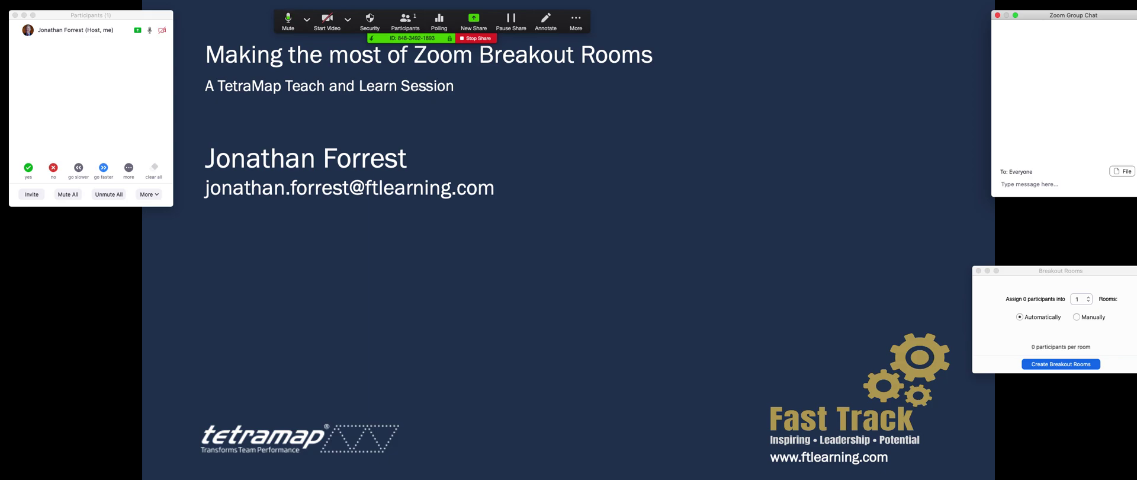
- Switch to the Mail app during the screen share and resume sharing the slide show
{"action": "key", "text": "super+Tab"}
{"action": "key", "text": "super+Tab"}
{"action": "key", "text": "super+Tab"}
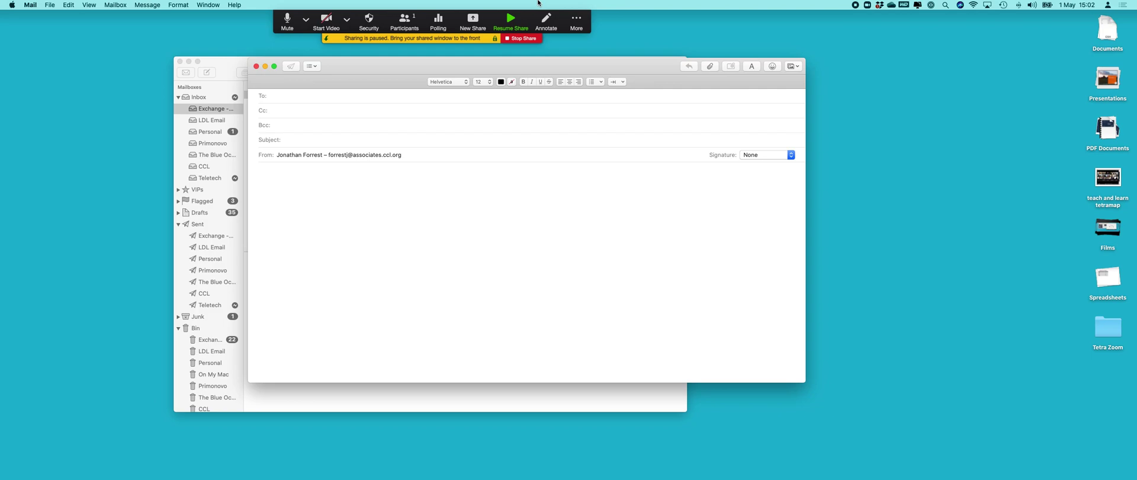
{"action": "left_click", "coordinate": [510, 23]}
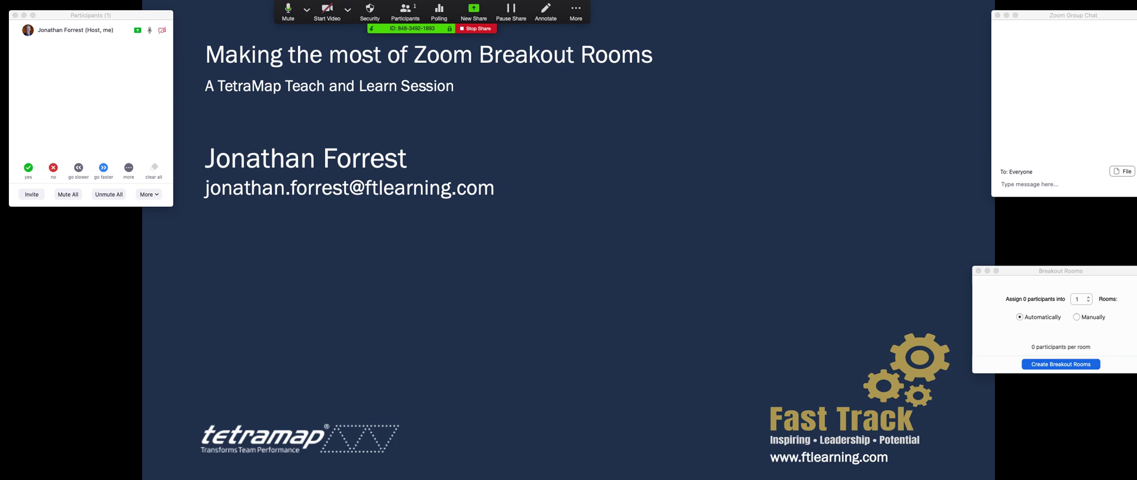
- End the full-screen slide show and stop the Zoom screen share, hiding the Mail windows in between
{"action": "key", "text": "Escape"}
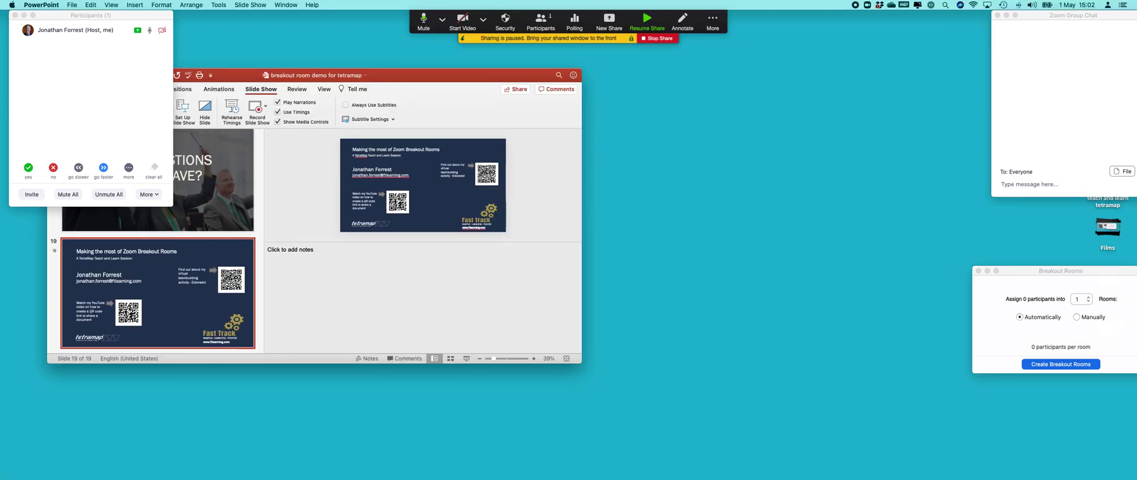
{"action": "key", "text": "super+Tab"}
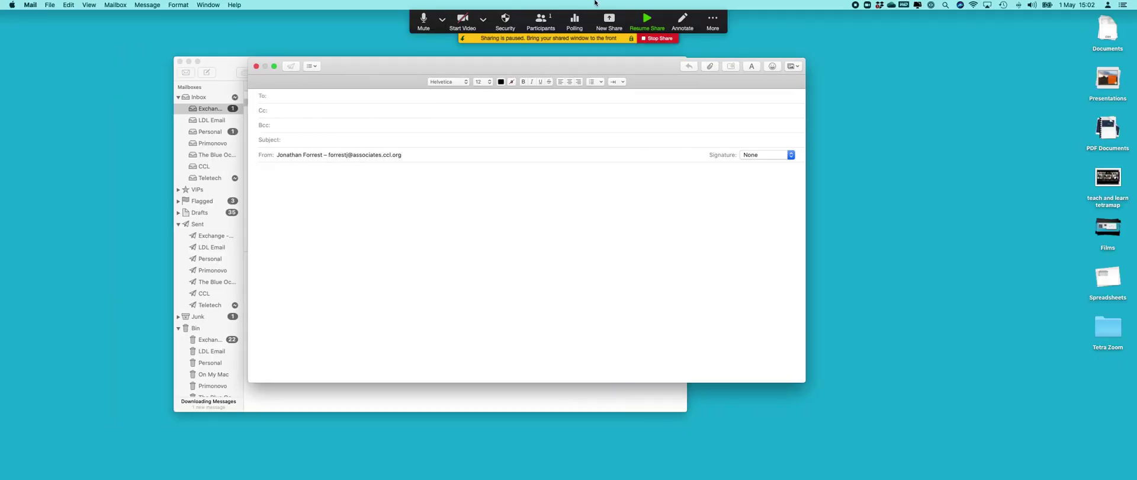
{"action": "key", "text": "super+h"}
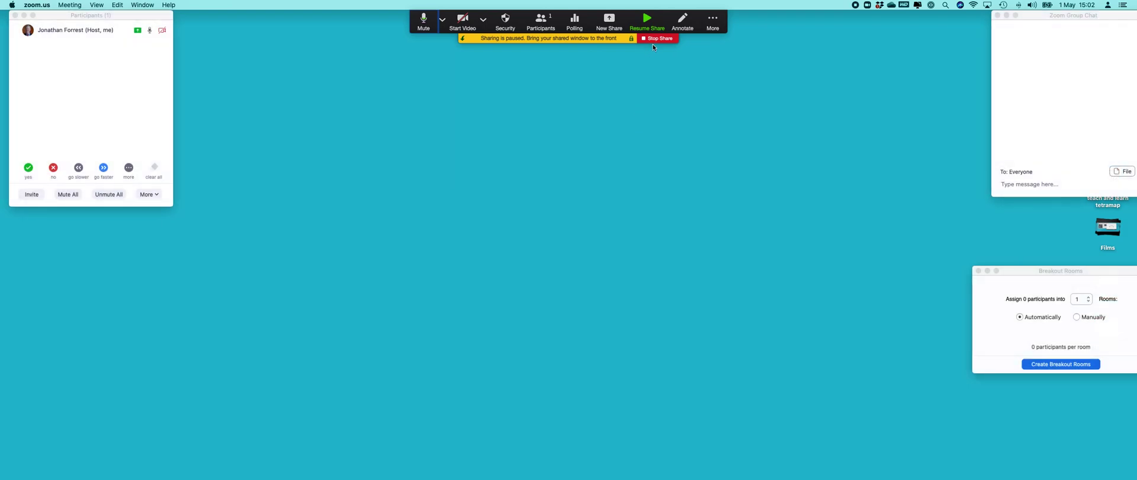
{"action": "left_click", "coordinate": [658, 40]}
- Bring PowerPoint back and move its presentation window from Desktop 3 to Desktop 2 alongside the Zoom meeting
{"action": "mouse_move", "coordinate": [715, 469]}
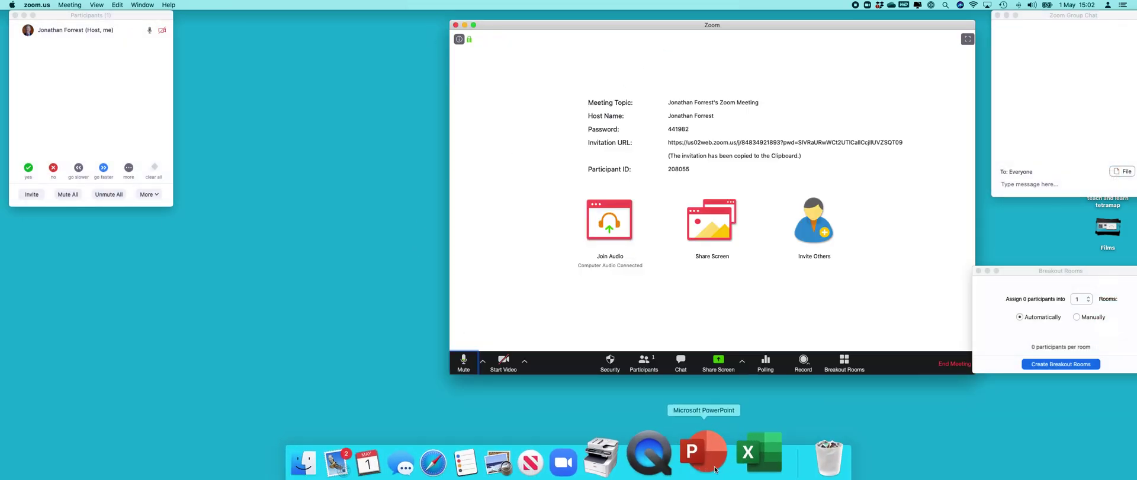
{"action": "left_click", "coordinate": [704, 454], "text": "alt"}
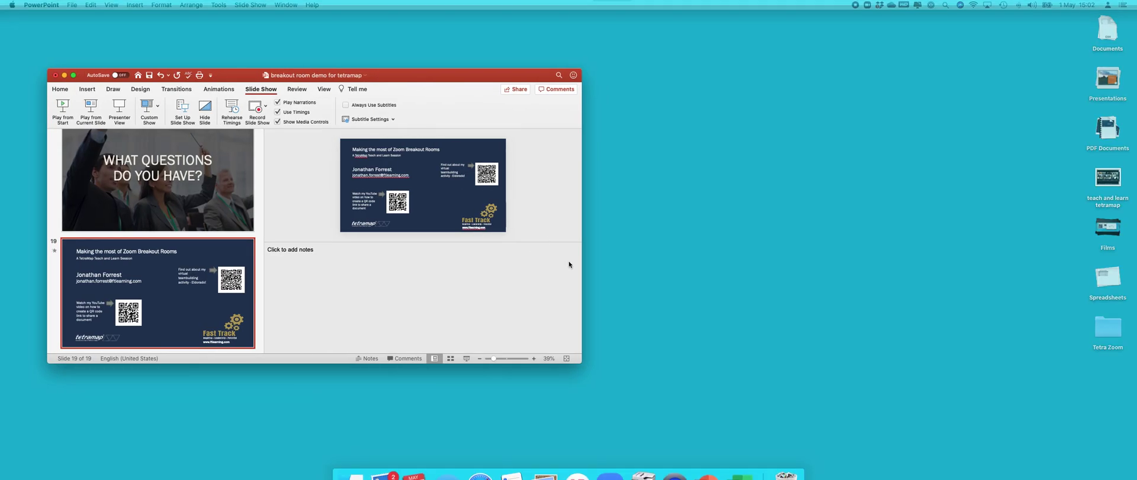
{"action": "key", "text": "ctrl+Up"}
{"action": "mouse_move", "coordinate": [560, 17]}
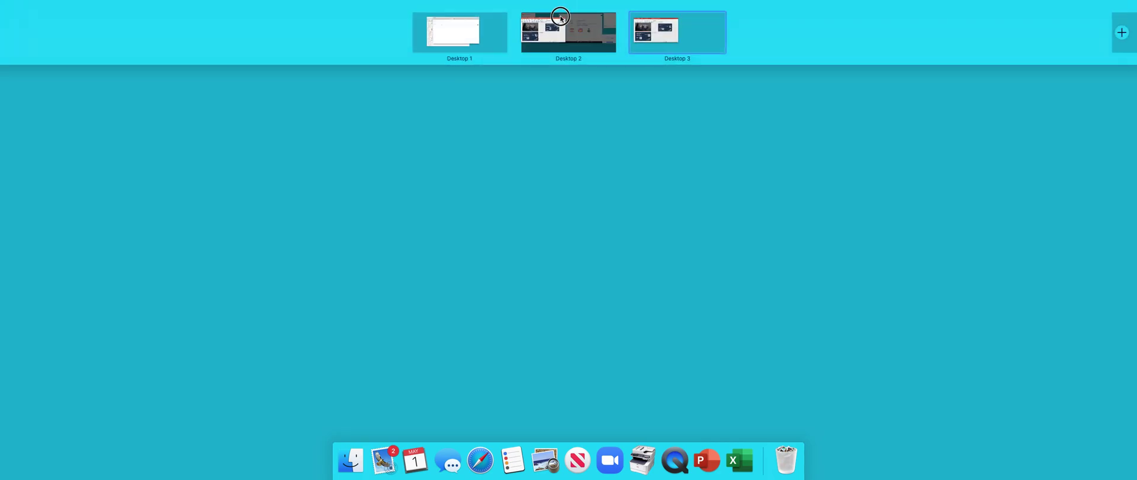
{"action": "left_click", "coordinate": [584, 18]}
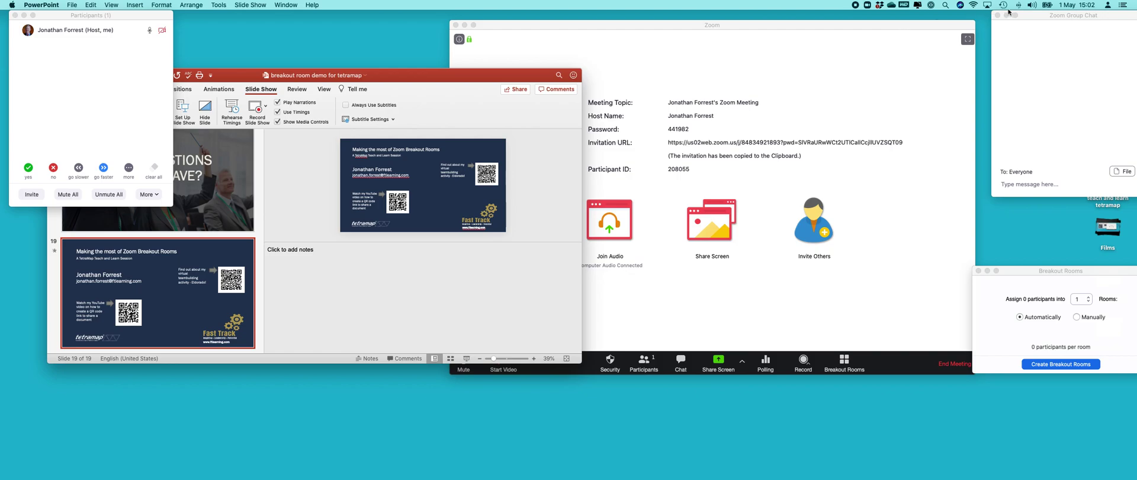
- Close the Zoom Group Chat, Breakout Rooms and Participants windows
{"action": "left_click", "coordinate": [1007, 14]}
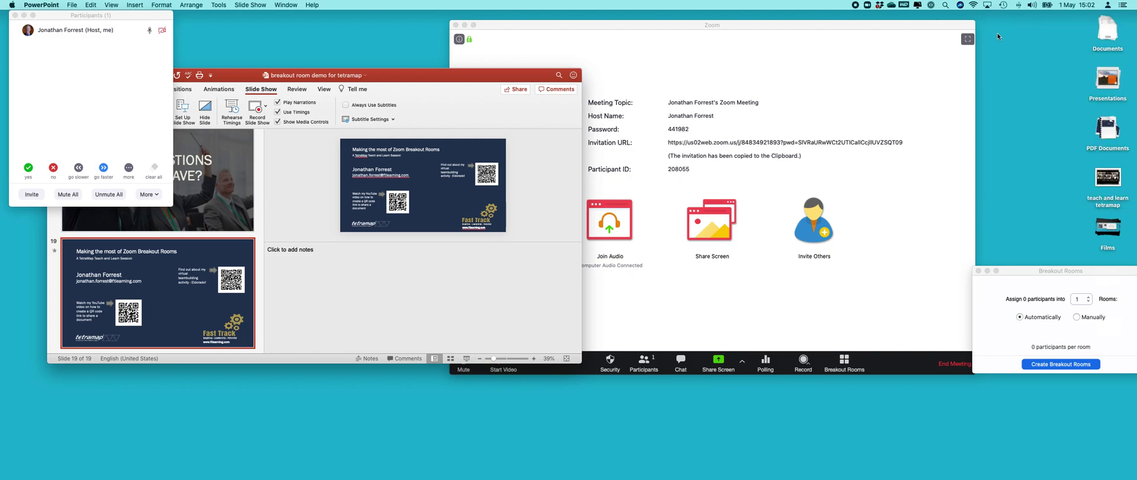
{"action": "left_click", "coordinate": [979, 271]}
{"action": "left_click", "coordinate": [15, 16]}
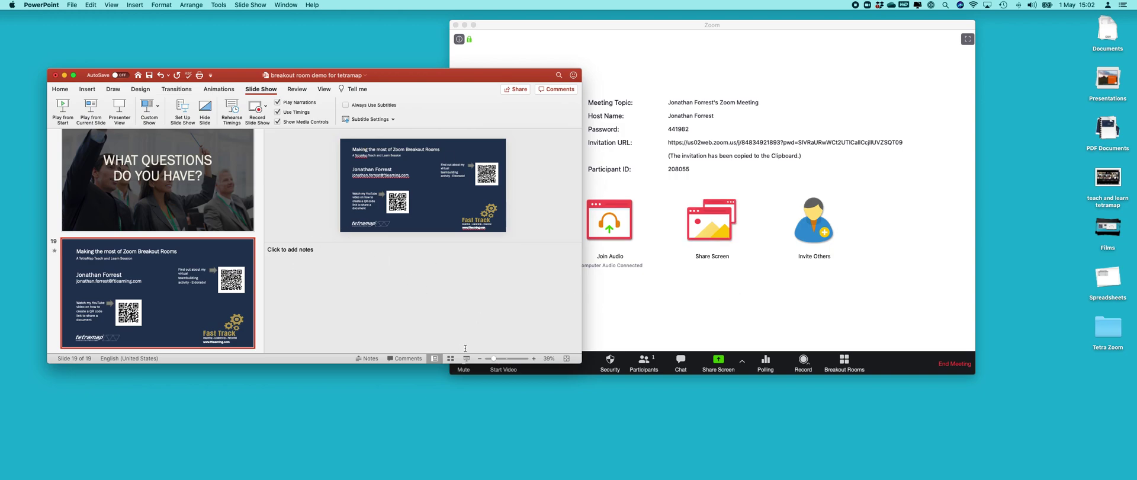
- Share only the Microsoft PowerPoint presentation window in the Zoom meeting
{"action": "left_click", "coordinate": [717, 364]}
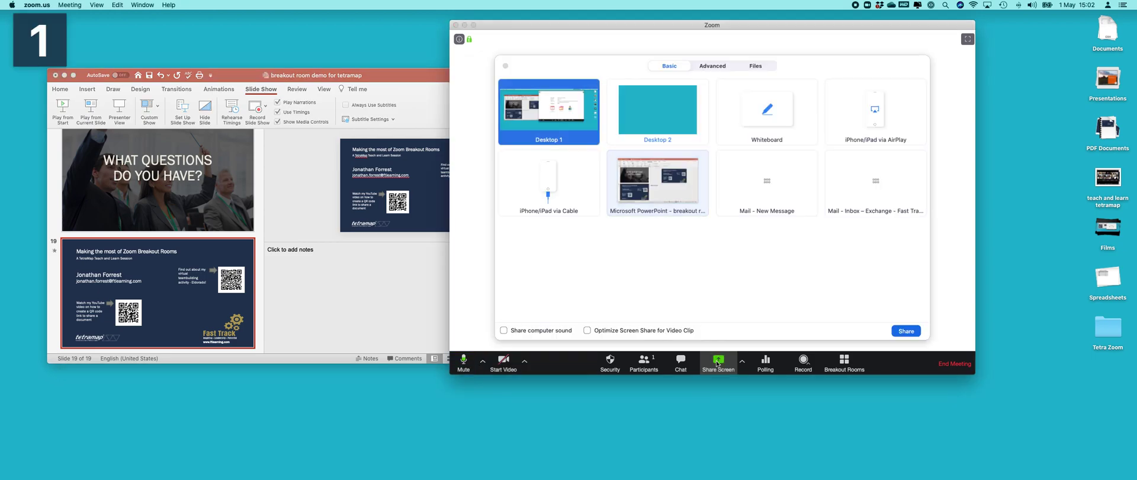
{"action": "left_click", "coordinate": [675, 192]}
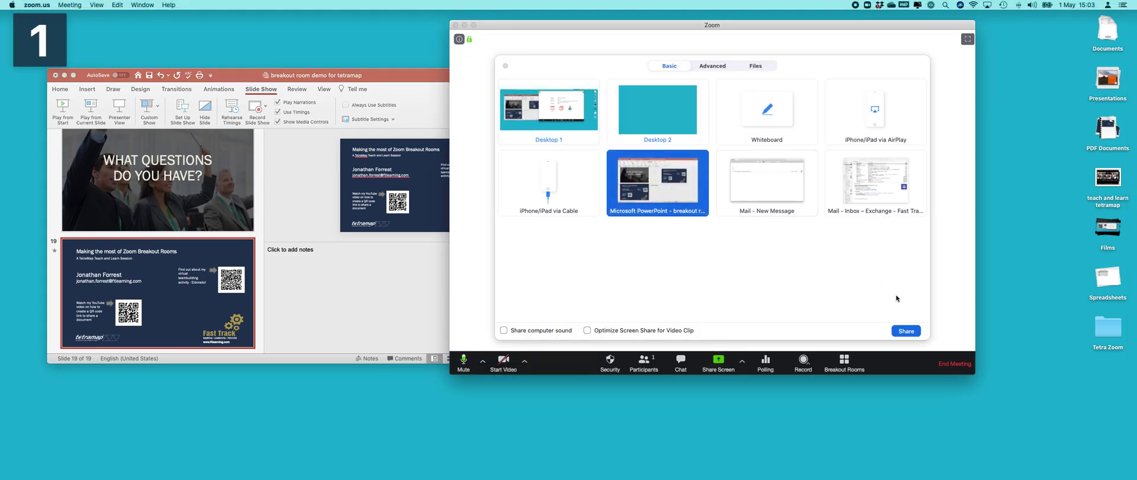
{"action": "left_click", "coordinate": [907, 332]}
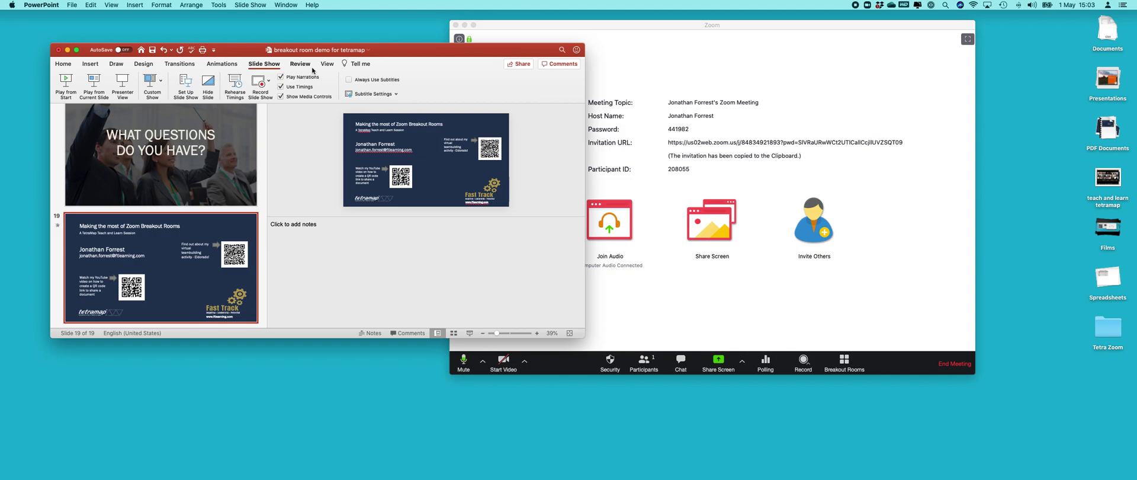
- Set the PowerPoint show type to Browsed by an individual (window)
{"action": "left_click", "coordinate": [262, 66]}
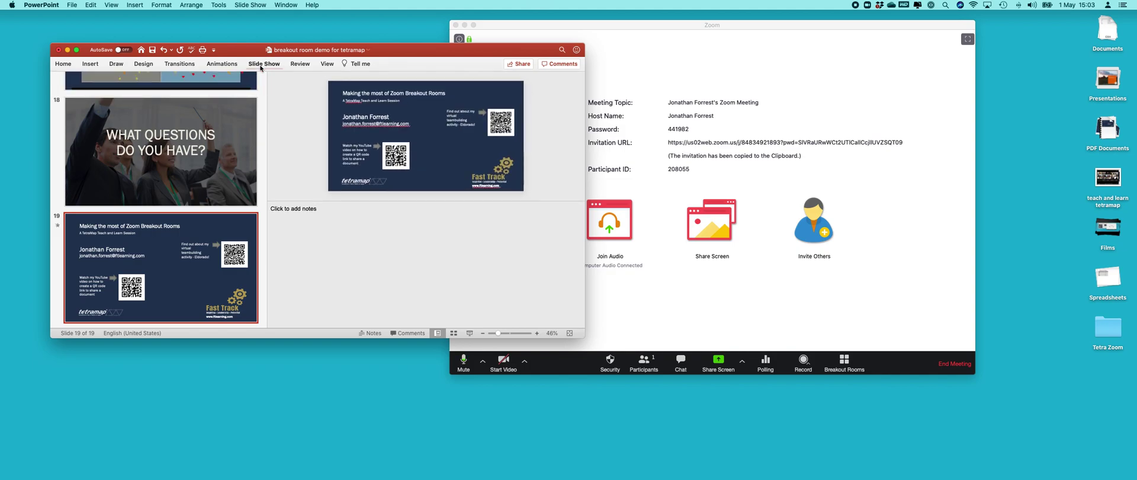
{"action": "left_click", "coordinate": [261, 66]}
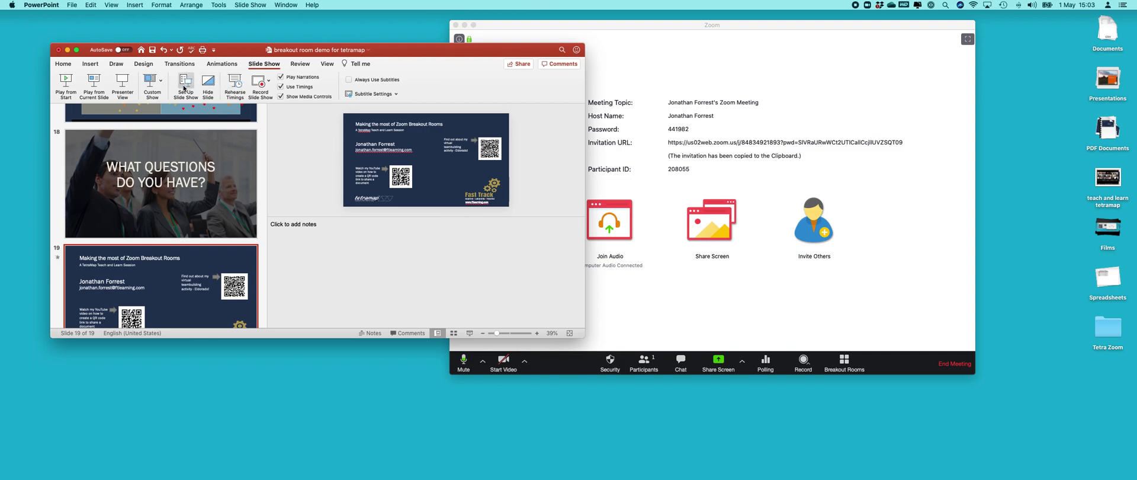
{"action": "left_click", "coordinate": [185, 87]}
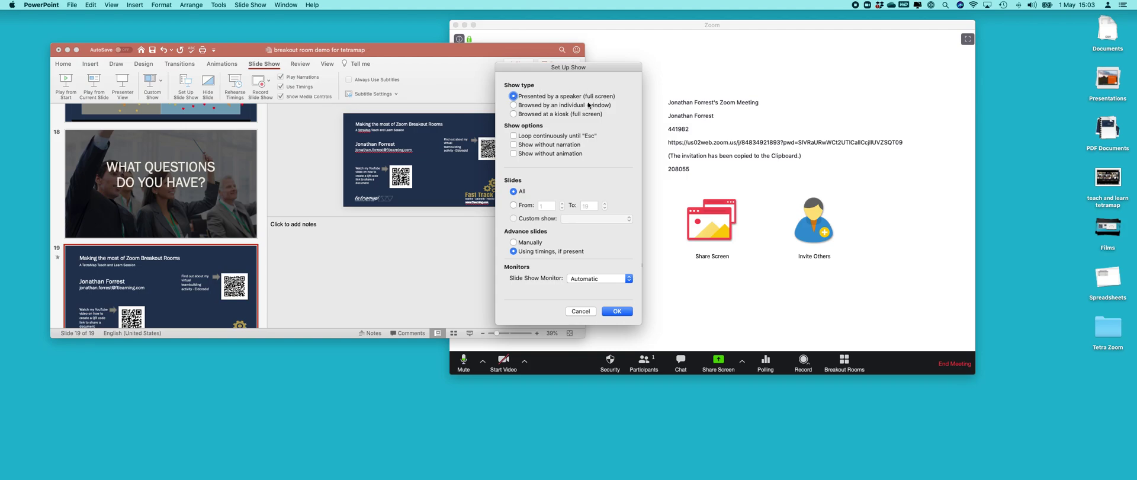
{"action": "left_click", "coordinate": [514, 105]}
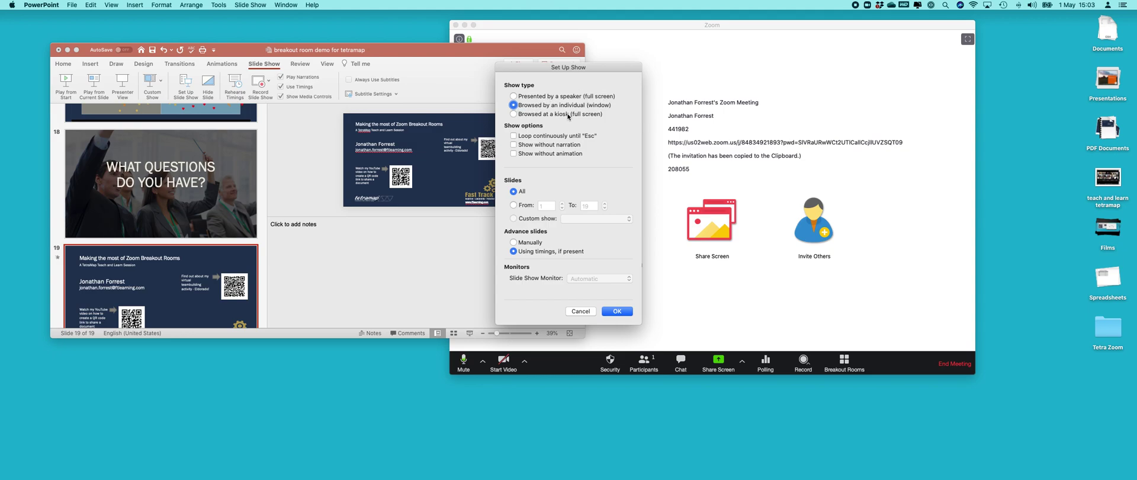
{"action": "left_click", "coordinate": [622, 315]}
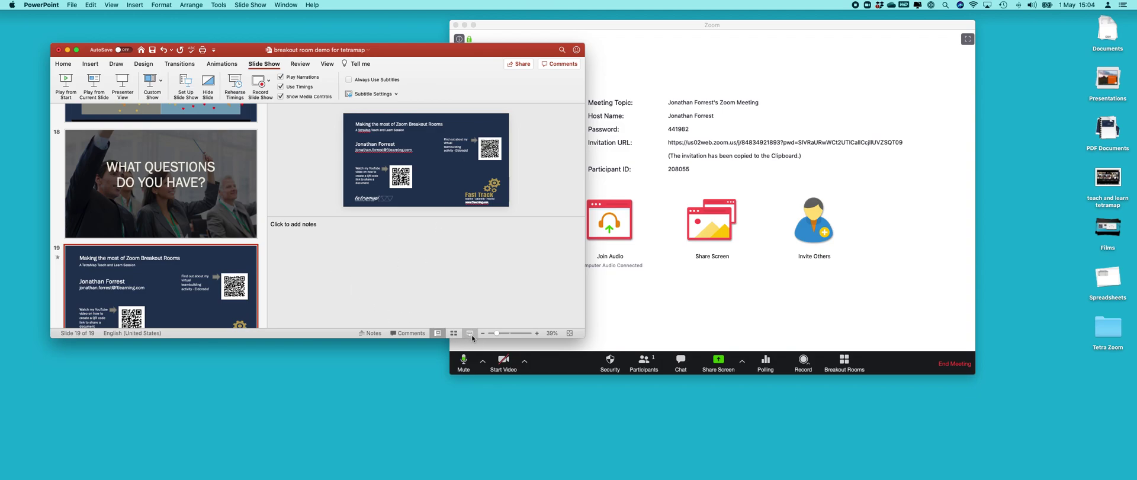
- Start the windowed slide show from the current slide and move its window from Desktop 3 to Desktop 2
{"action": "left_click", "coordinate": [471, 335]}
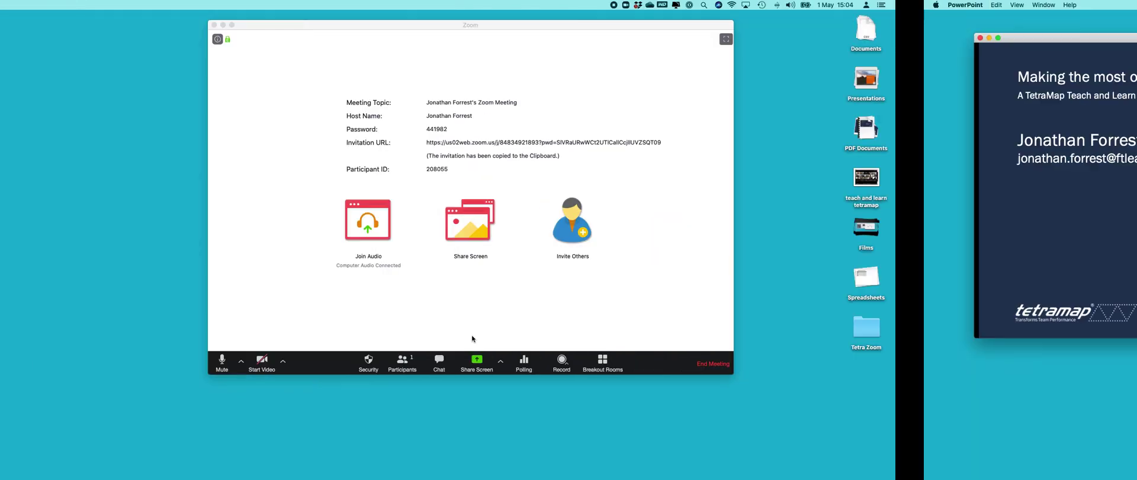
{"action": "key", "text": "ctrl+Up"}
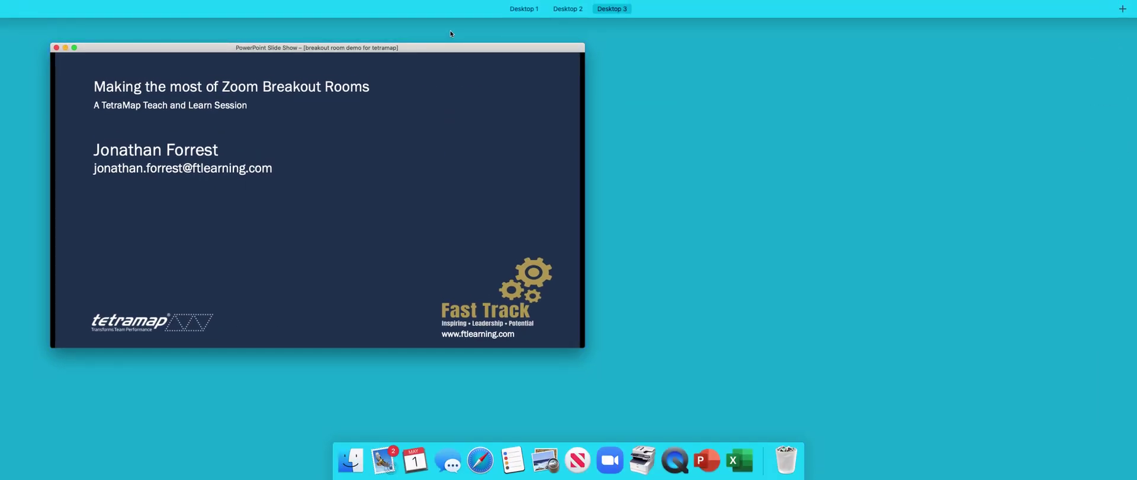
{"action": "left_click_drag", "start_coordinate": [467, 58], "coordinate": [553, 28]}
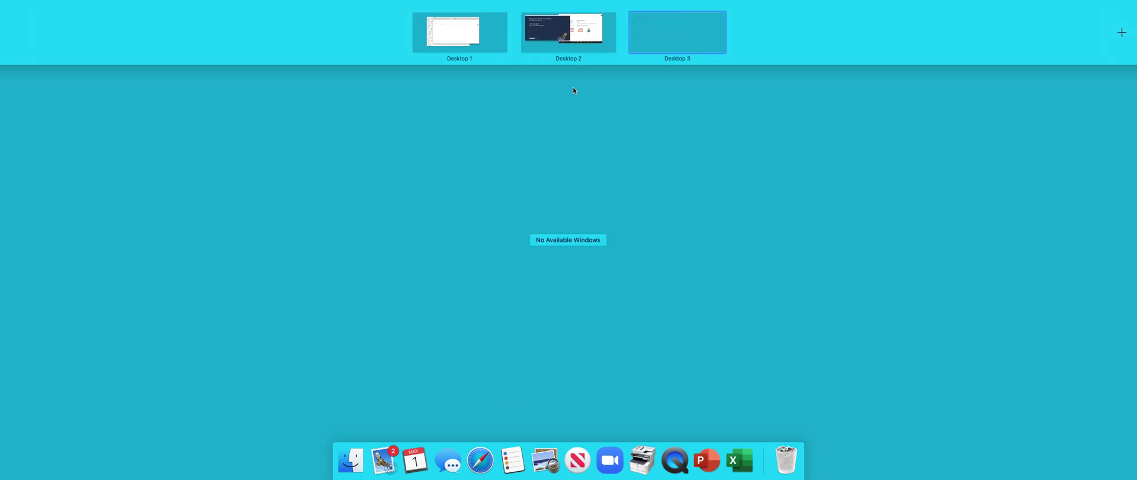
{"action": "left_click", "coordinate": [591, 33]}
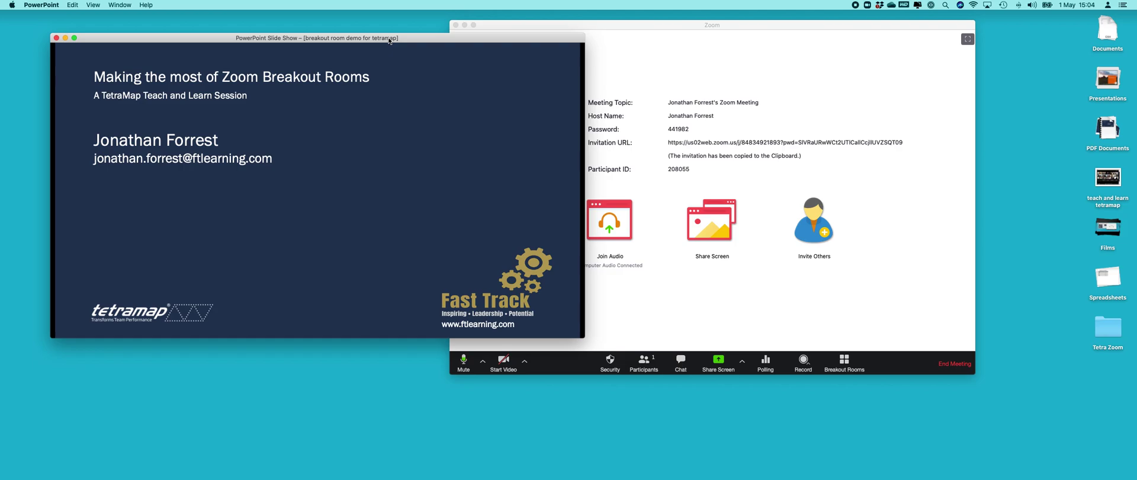
- Shift the slide show window down slightly and advance the slide to its next animation
{"action": "mouse_move", "coordinate": [389, 40]}
{"action": "left_mouse_down"}
{"action": "mouse_move", "coordinate": [381, 56]}
{"action": "mouse_move", "coordinate": [375, 48]}
{"action": "mouse_move", "coordinate": [390, 45]}
{"action": "left_mouse_up"}
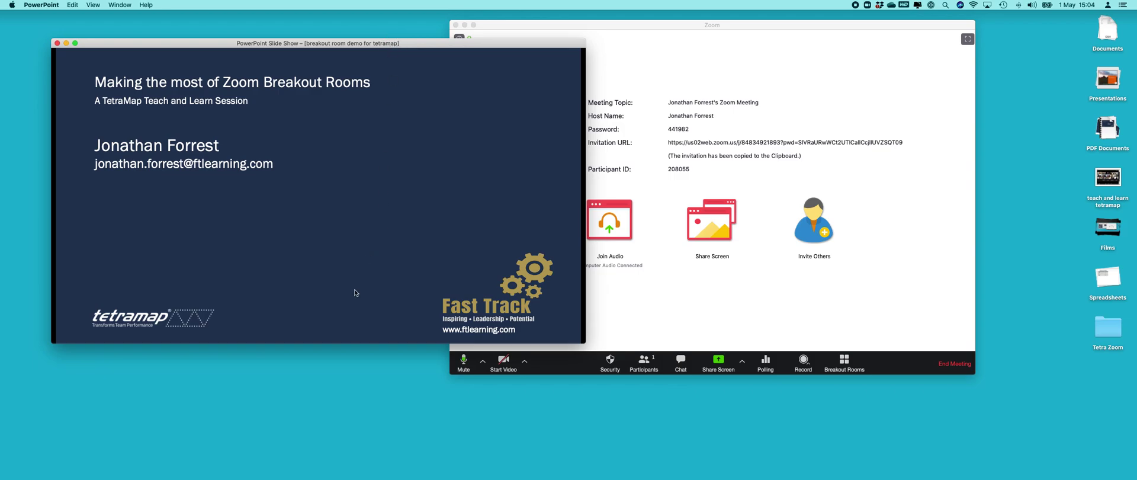
{"action": "key", "text": "Right"}
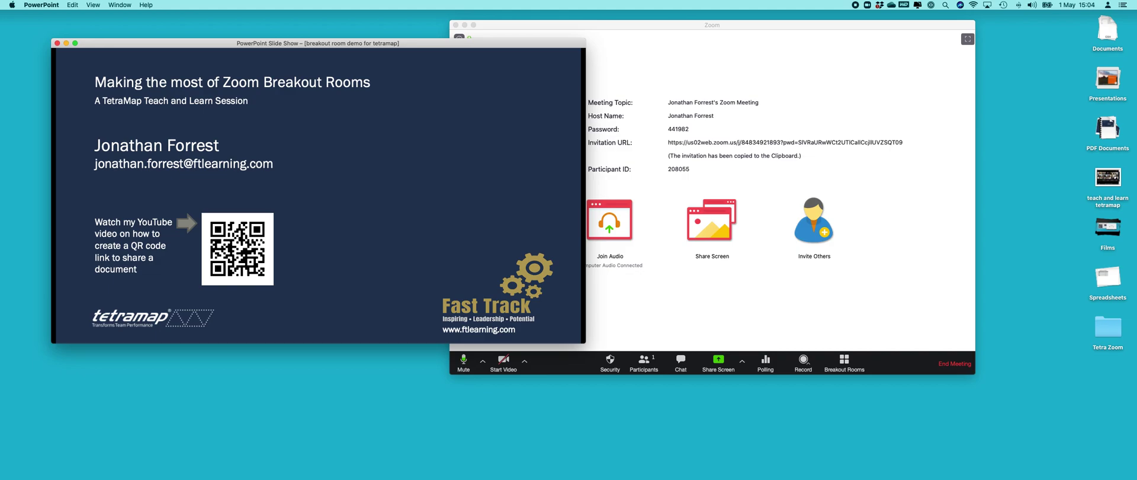
- Page forward and back through the windowed slide show around the closing contact slide and the live results slide
{"action": "left_click", "coordinate": [391, 203]}
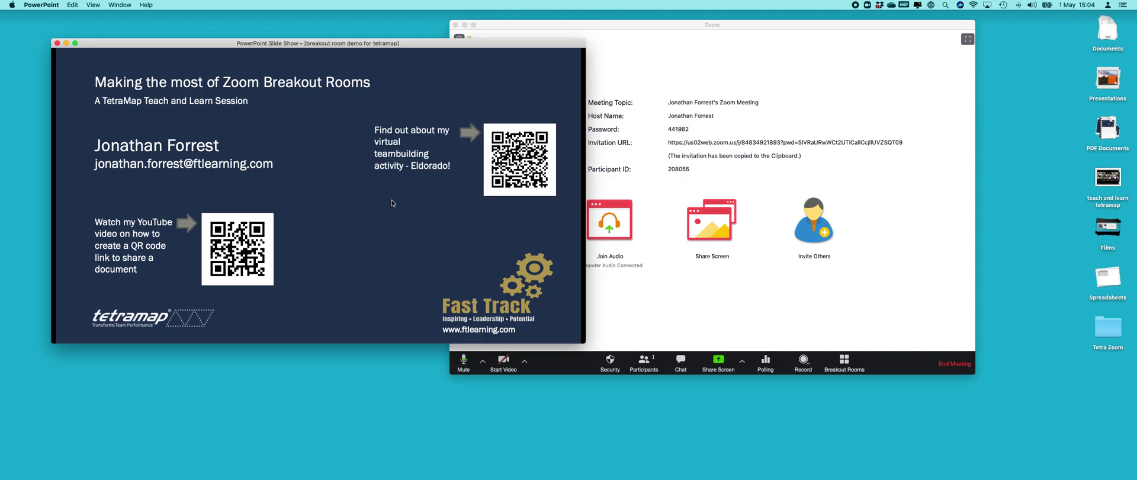
{"action": "key", "text": "Right"}
{"action": "key", "text": "Right"}
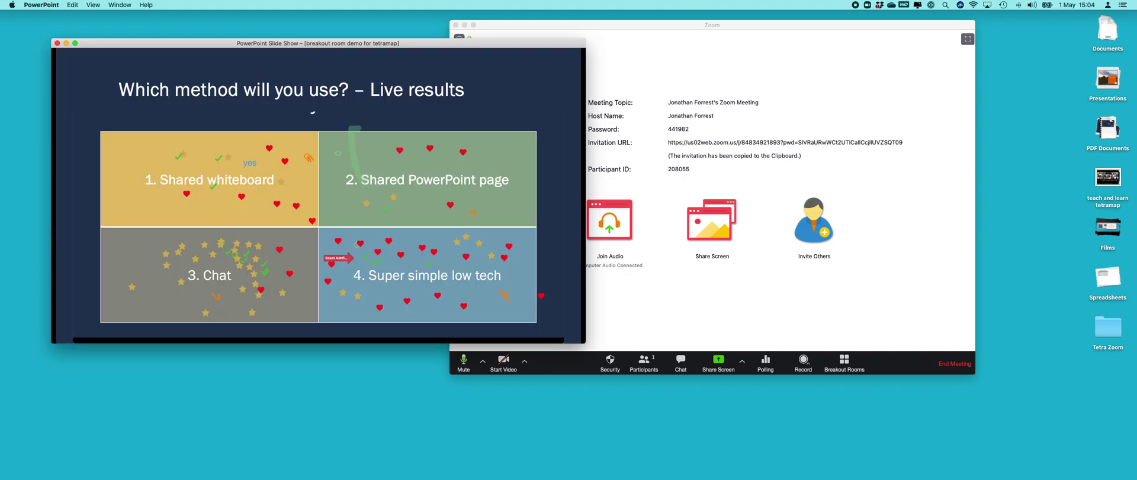
{"action": "key", "text": "Left"}
{"action": "key", "text": "Left"}
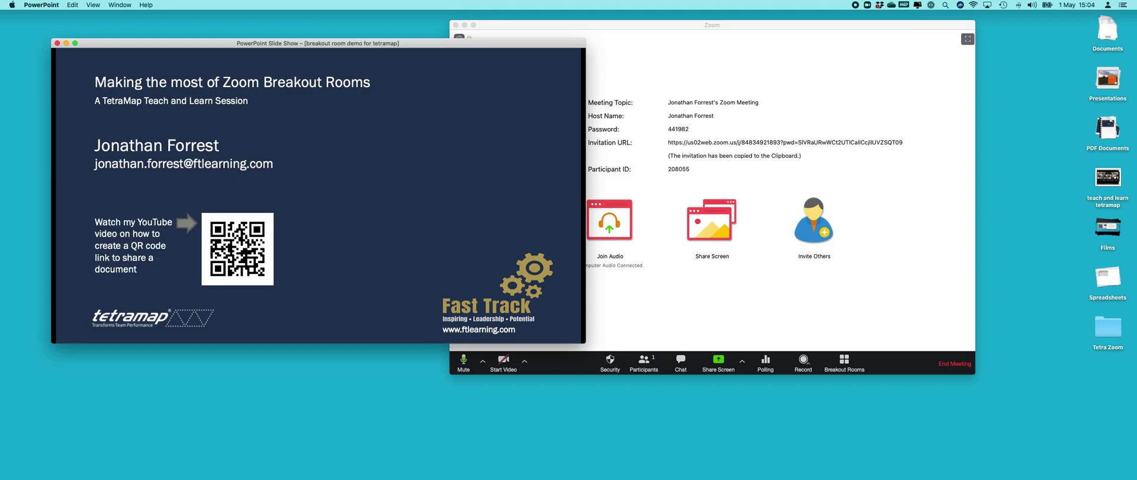
- Place the Zoom meeting window beside the slide show and share only the PowerPoint slide show window
{"action": "left_click", "coordinate": [756, 86]}
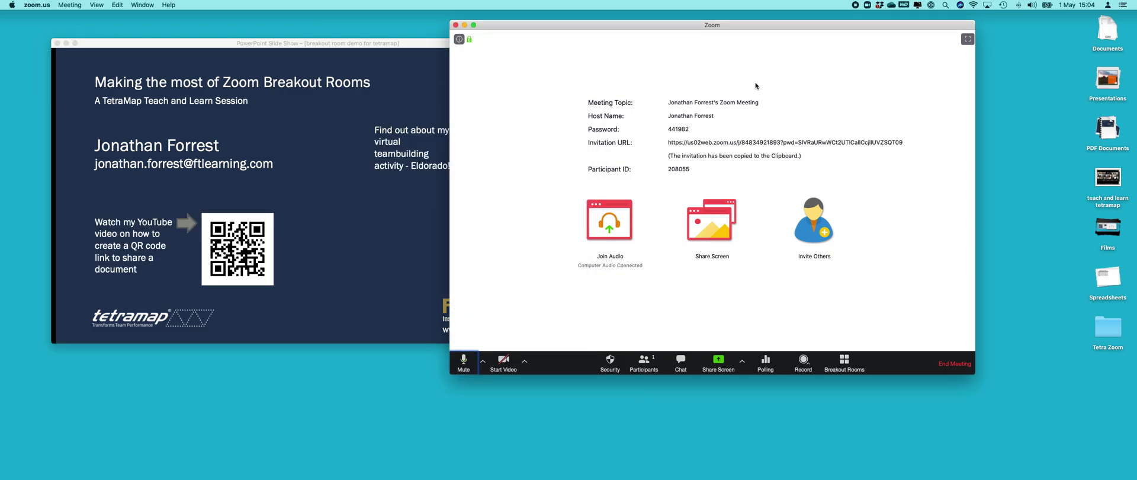
{"action": "left_click_drag", "start_coordinate": [722, 26], "coordinate": [869, 28]}
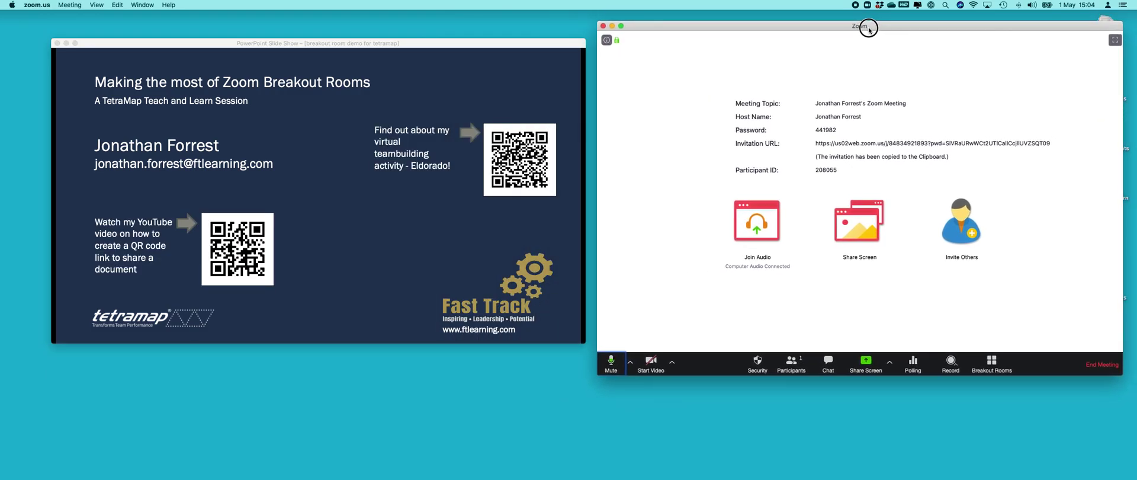
{"action": "left_click", "coordinate": [870, 365]}
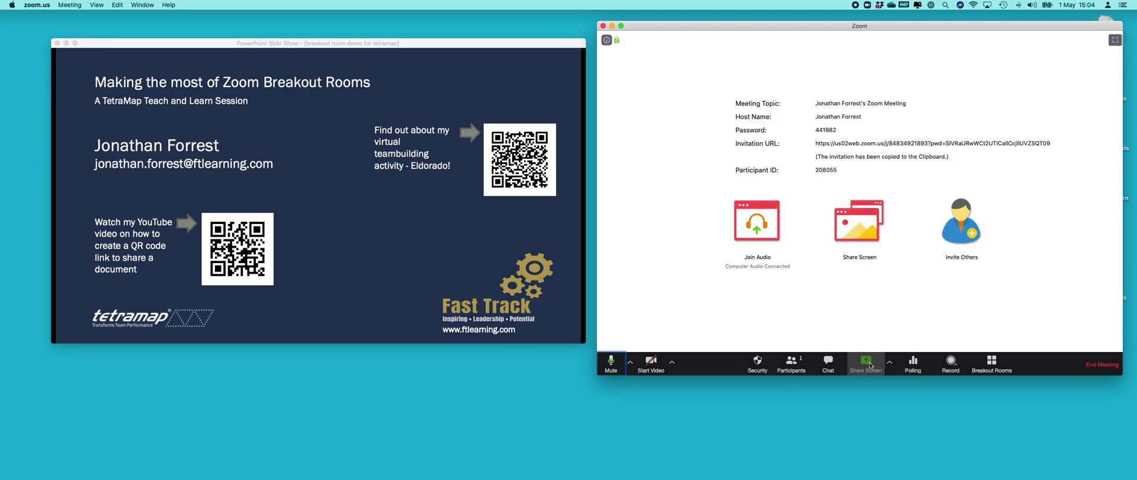
{"action": "left_click", "coordinate": [789, 168]}
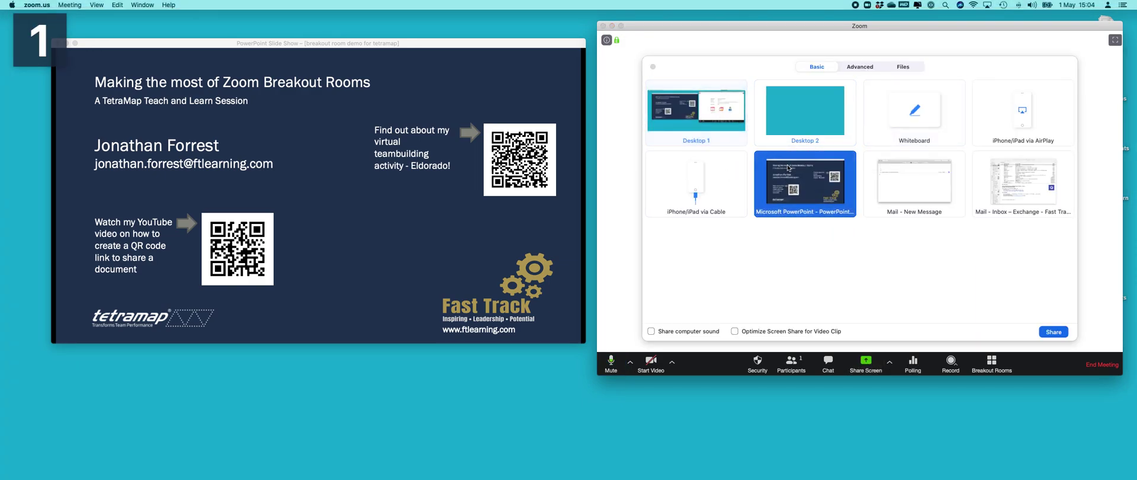
{"action": "left_click", "coordinate": [1060, 331]}
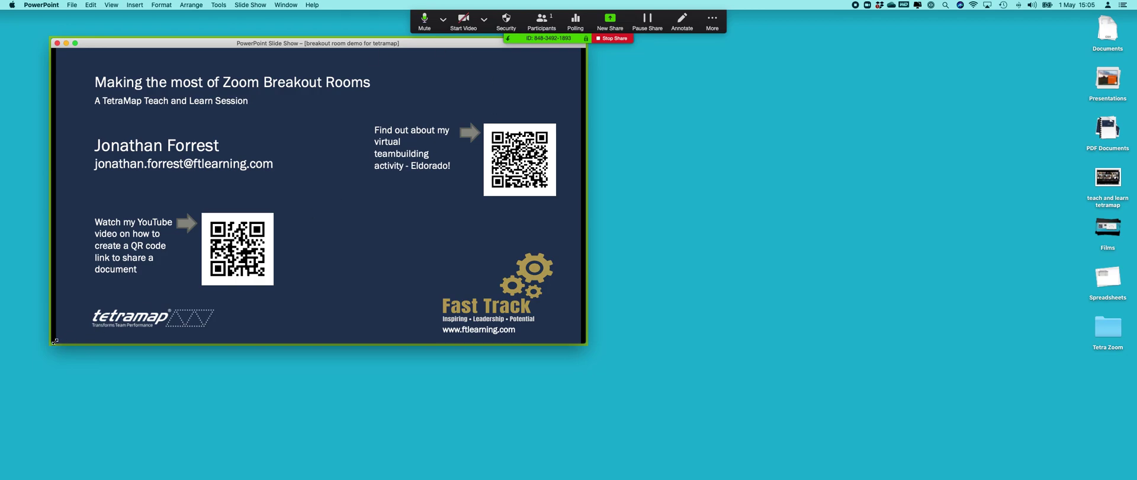
- Shrink the shared slide show window slightly and page through to the "Where are you?" slide with the Technophobe and Techy descriptions shown
{"action": "left_click_drag", "start_coordinate": [49, 342], "coordinate": [70, 325]}
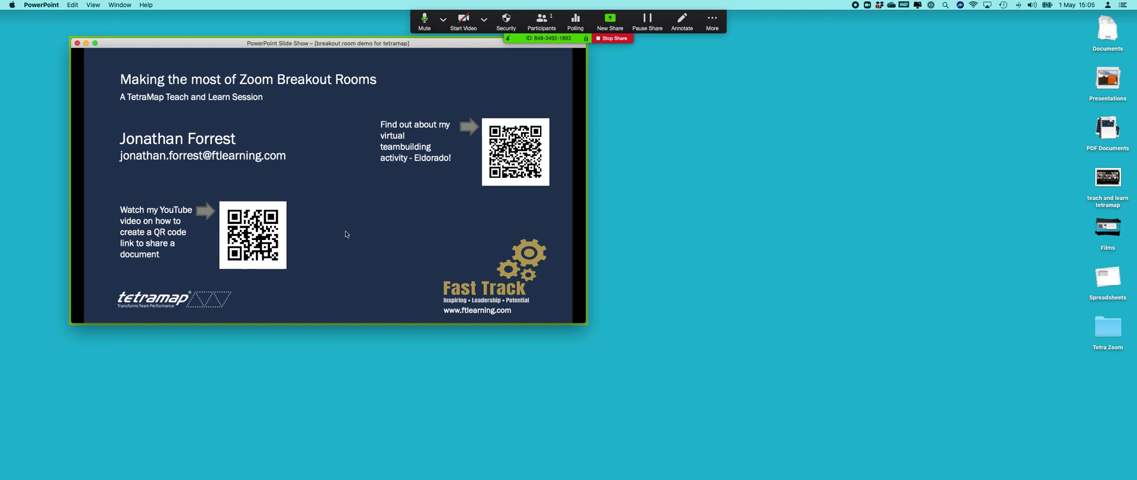
{"action": "left_click", "coordinate": [367, 226]}
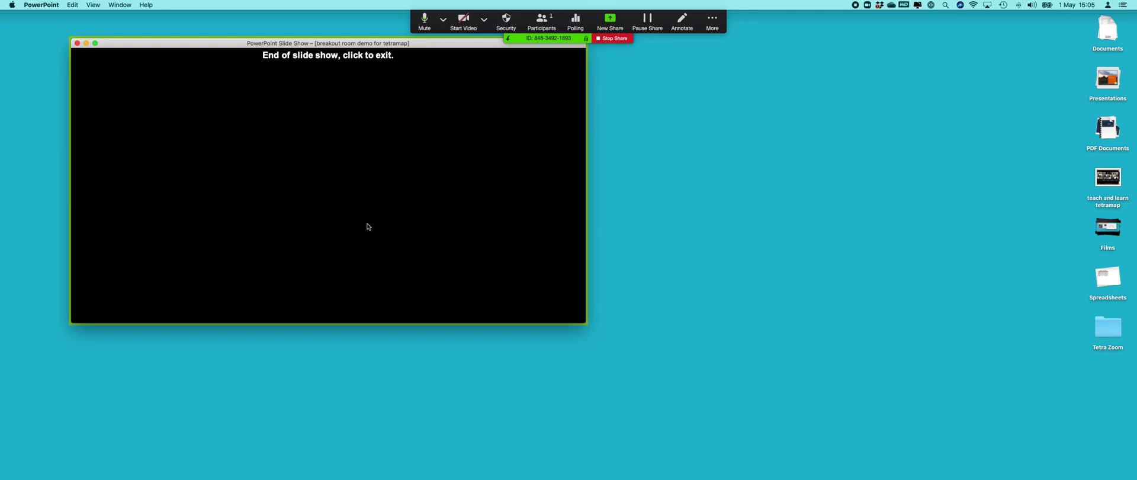
{"action": "key", "text": "Left"}
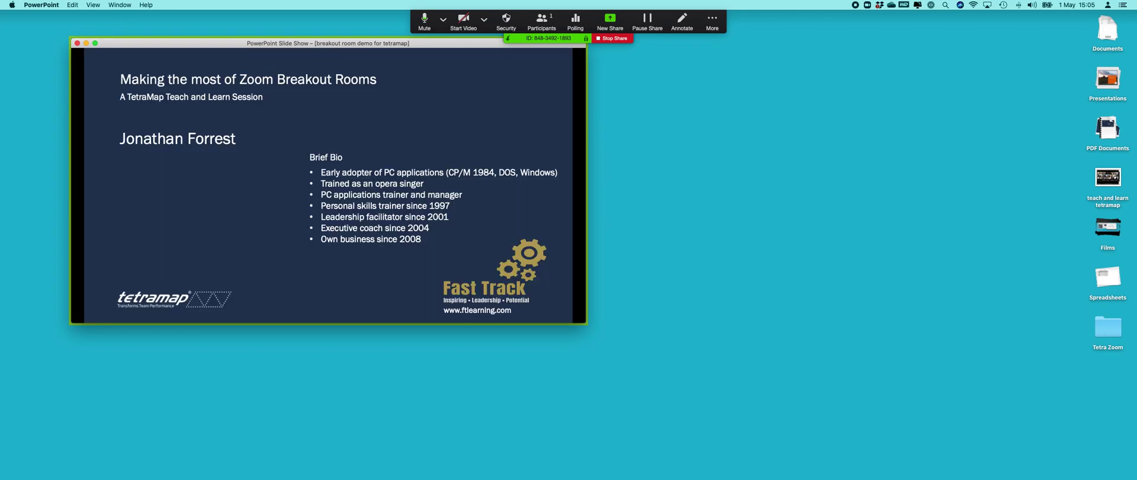
{"action": "key", "text": "Right"}
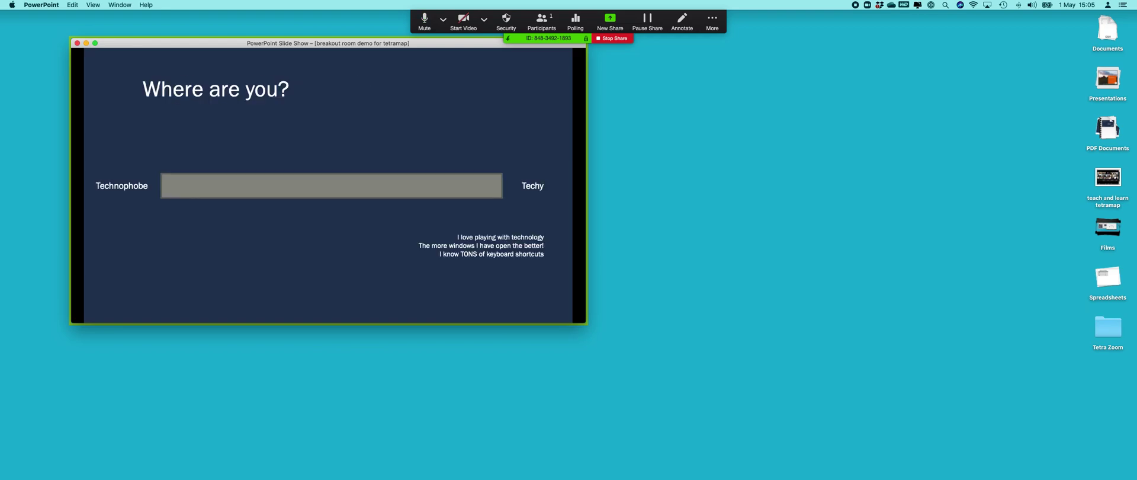
{"action": "key", "text": "Right"}
{"action": "key", "text": "Left"}
{"action": "key", "text": "Left"}
{"action": "key", "text": "Right"}
{"action": "key", "text": "Right"}
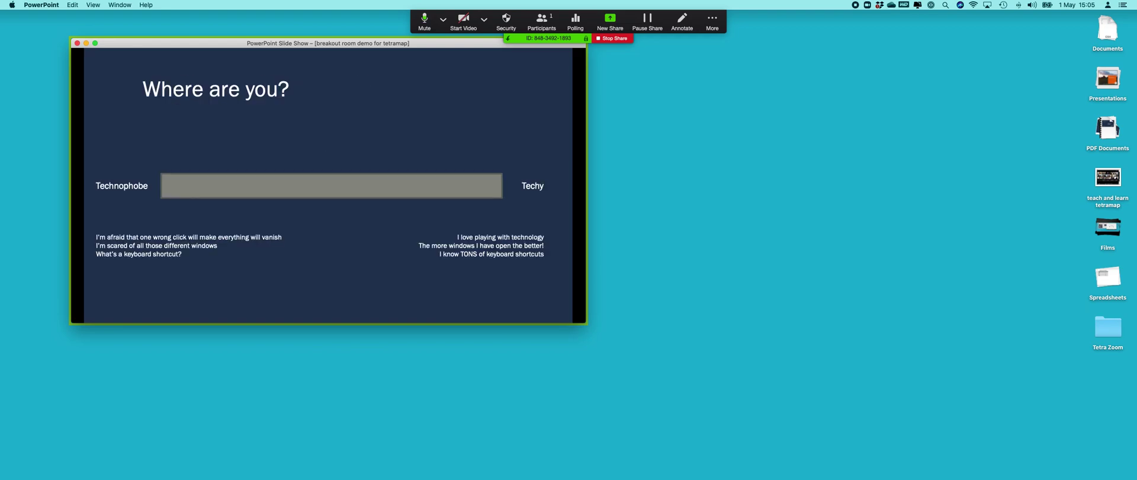
- Open the Zoom group chat and place its window beside the shared slide show
{"action": "left_click", "coordinate": [712, 20]}
{"action": "left_click", "coordinate": [719, 41]}
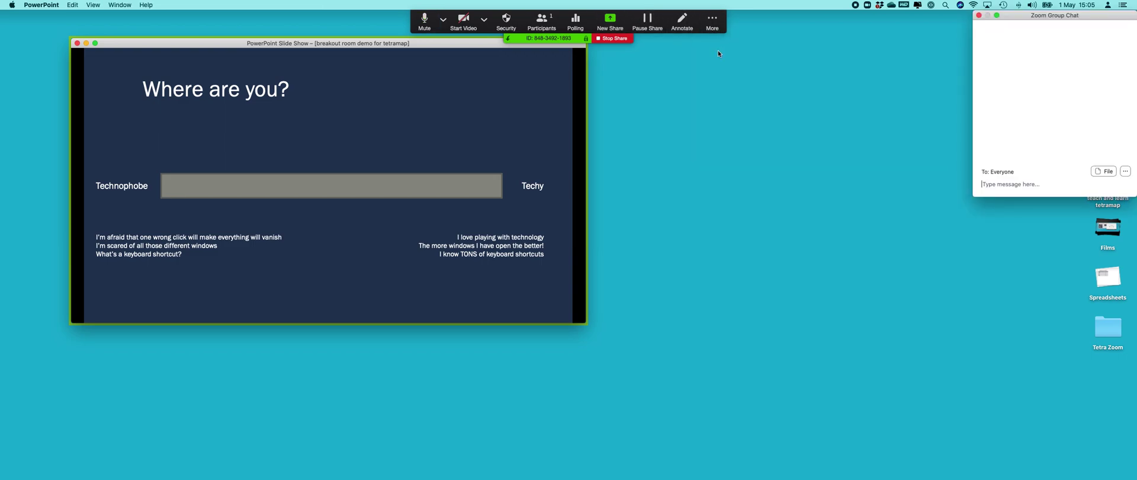
{"action": "left_click_drag", "start_coordinate": [1016, 15], "coordinate": [652, 67]}
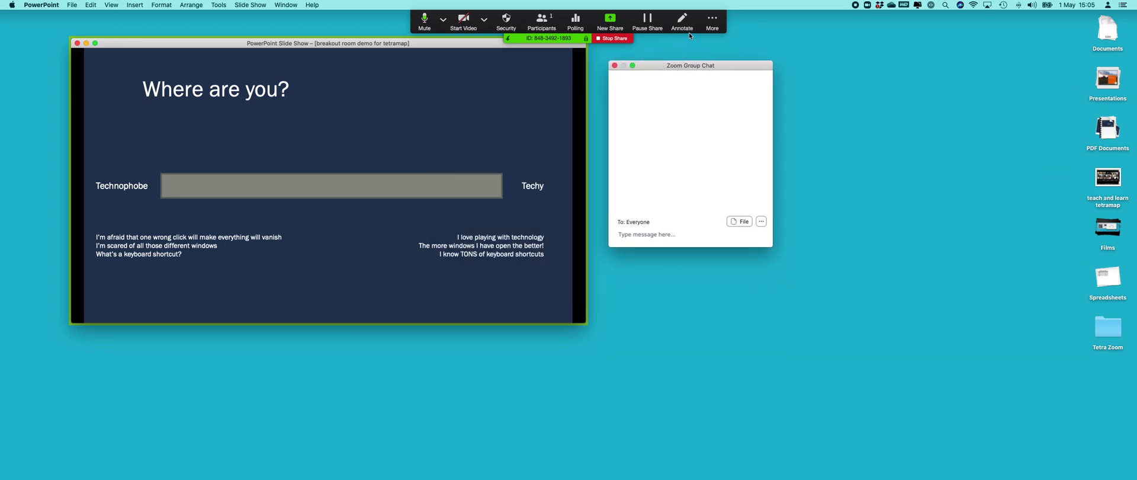
- Open the Breakout Rooms setup and place its window on the free desktop area beyond the chat
{"action": "left_click", "coordinate": [706, 30]}
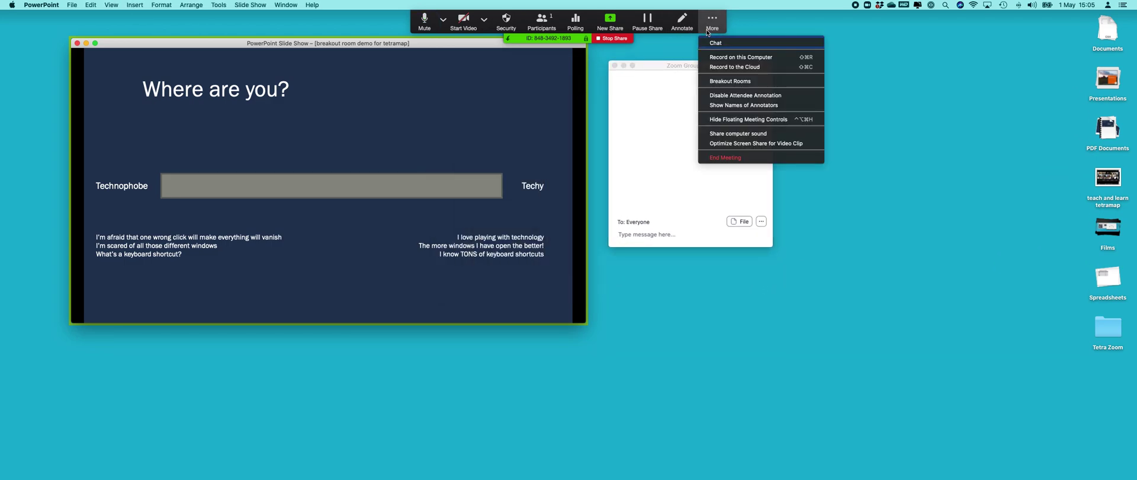
{"action": "left_click", "coordinate": [726, 82]}
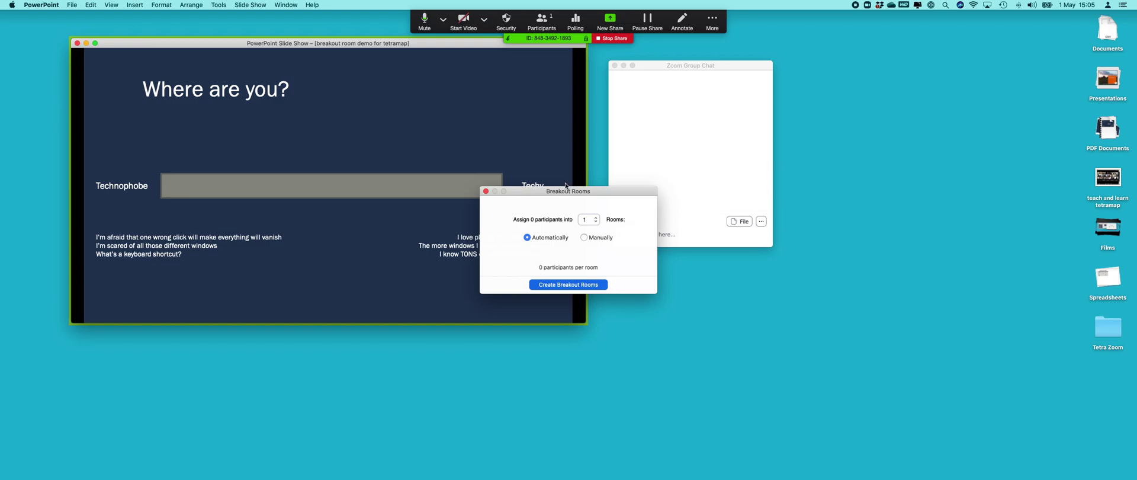
{"action": "left_click_drag", "start_coordinate": [565, 187], "coordinate": [929, 48]}
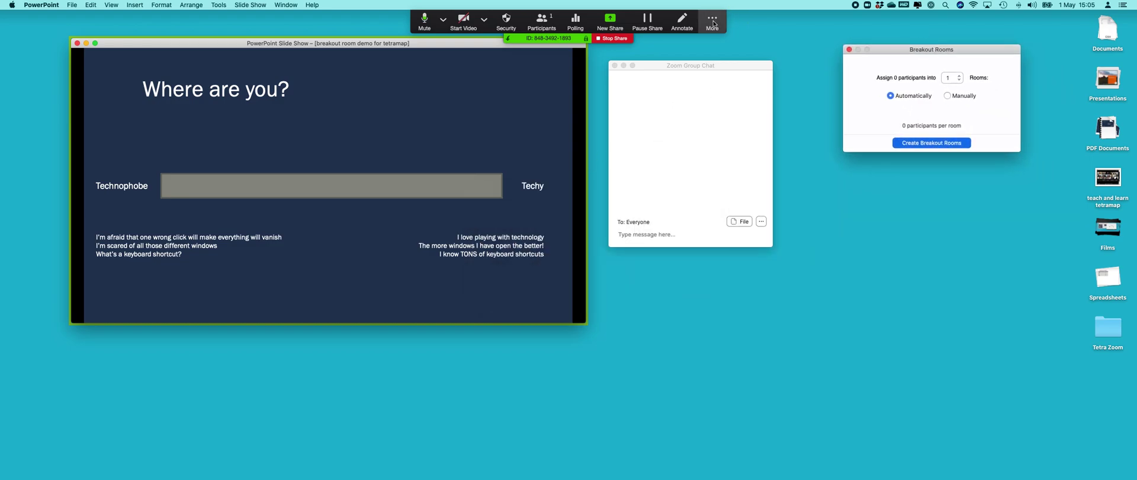
- Open the participants list and place its window below the Breakout Rooms window, clear of the slide show
{"action": "left_click", "coordinate": [713, 24]}
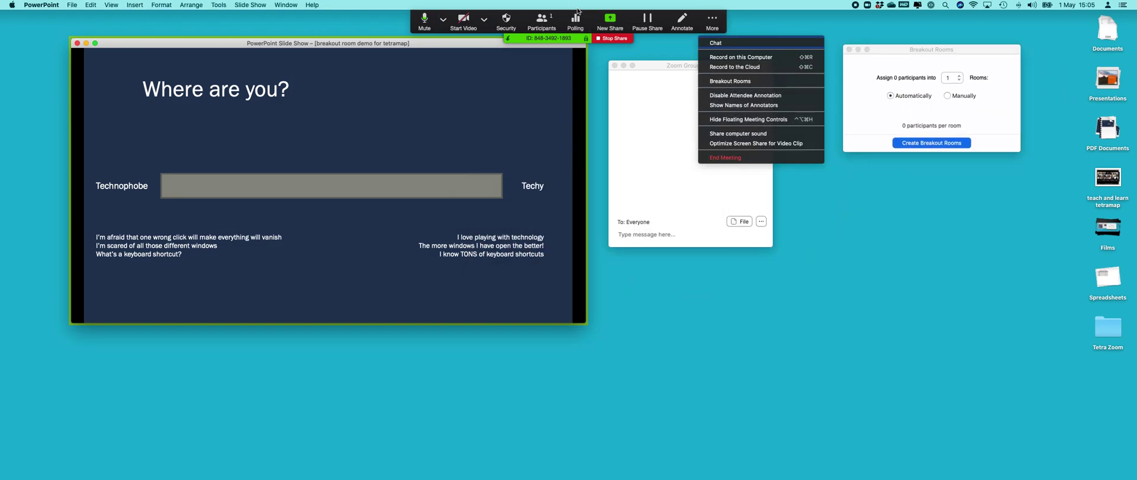
{"action": "left_click", "coordinate": [541, 21]}
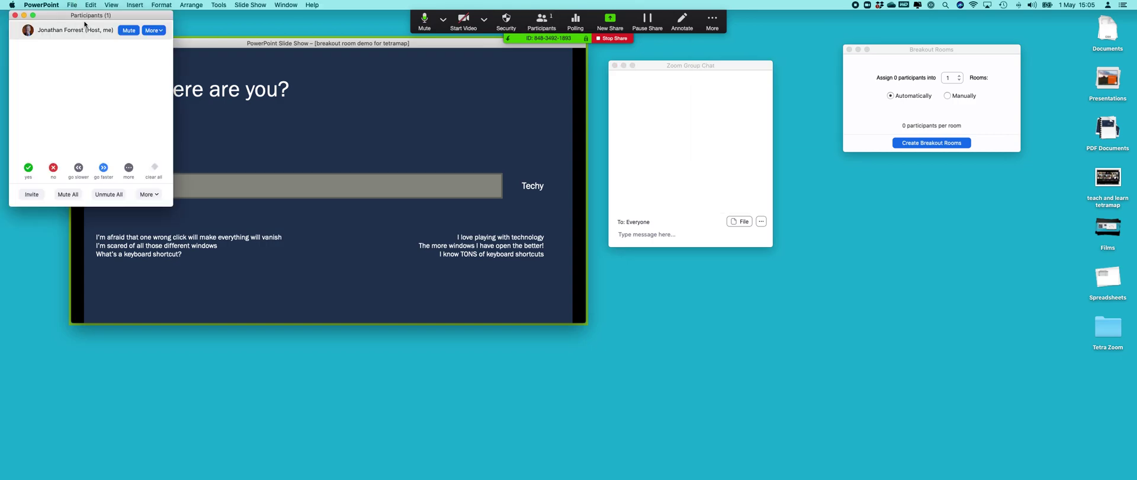
{"action": "left_click_drag", "start_coordinate": [86, 16], "coordinate": [904, 210]}
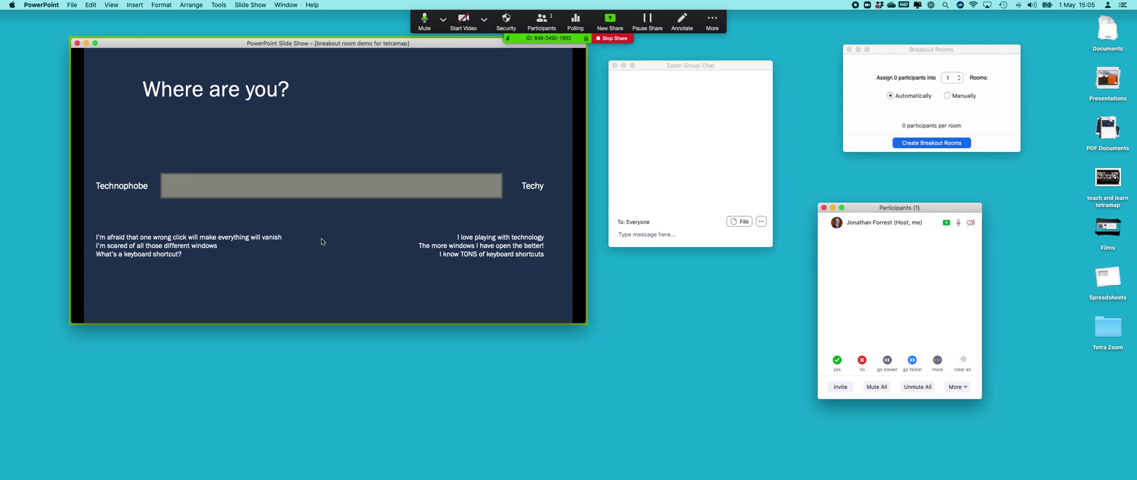
- Advance the shared slide show through the remaining slides to the closing contact slide with both QR codes
{"action": "left_click", "coordinate": [351, 261]}
{"action": "left_click", "coordinate": [351, 261]}
{"action": "left_click", "coordinate": [351, 261]}
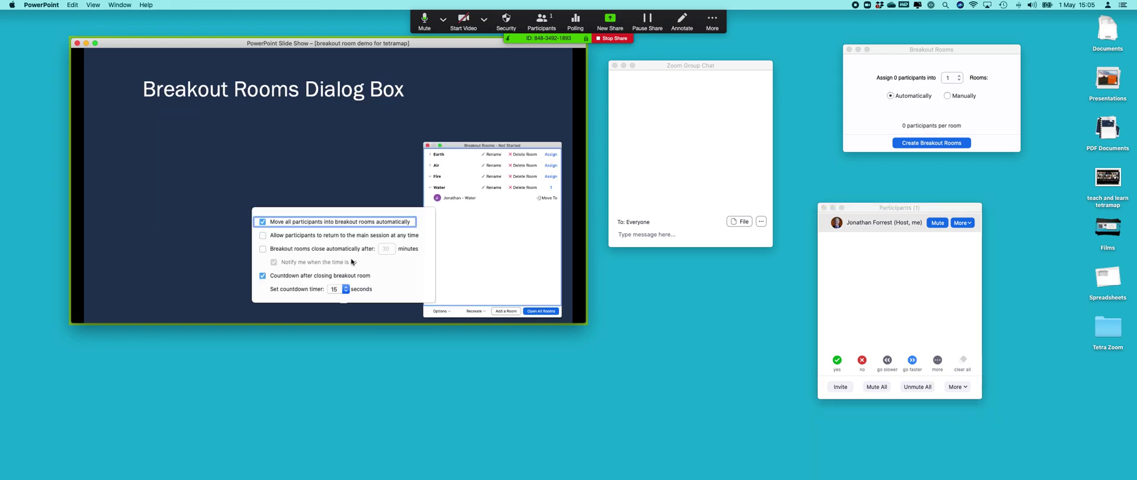
{"action": "left_click", "coordinate": [351, 261]}
{"action": "left_click", "coordinate": [351, 261]}
{"action": "left_click", "coordinate": [351, 259]}
{"action": "left_click", "coordinate": [350, 258]}
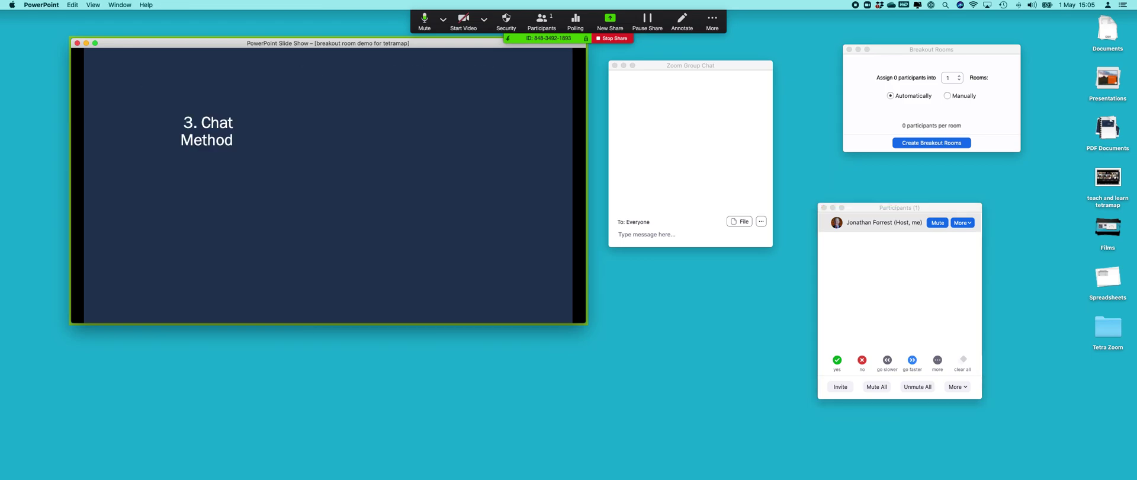
{"action": "left_click", "coordinate": [351, 259]}
{"action": "left_click", "coordinate": [350, 259]}
{"action": "left_click", "coordinate": [351, 259]}
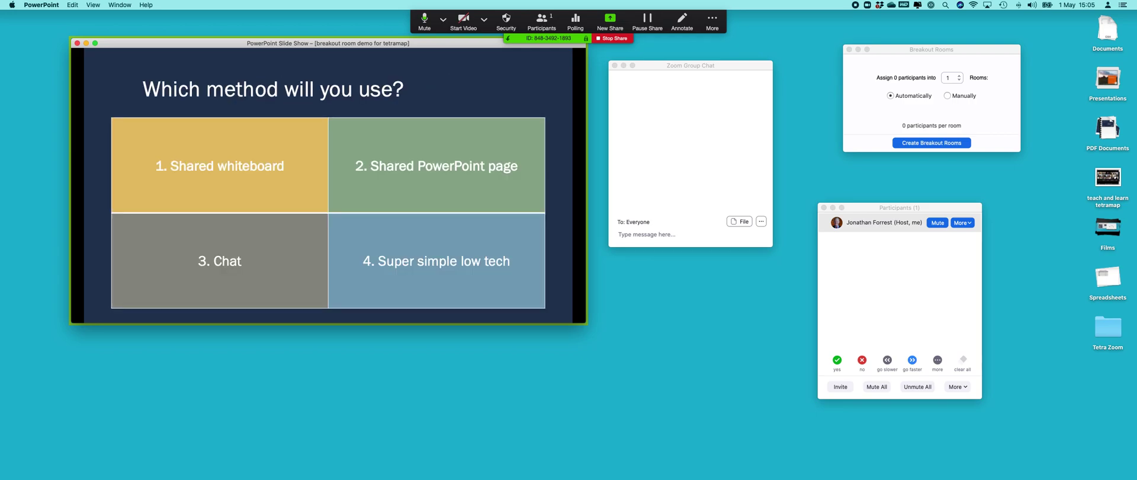
{"action": "left_click", "coordinate": [351, 259]}
{"action": "left_click", "coordinate": [350, 259]}
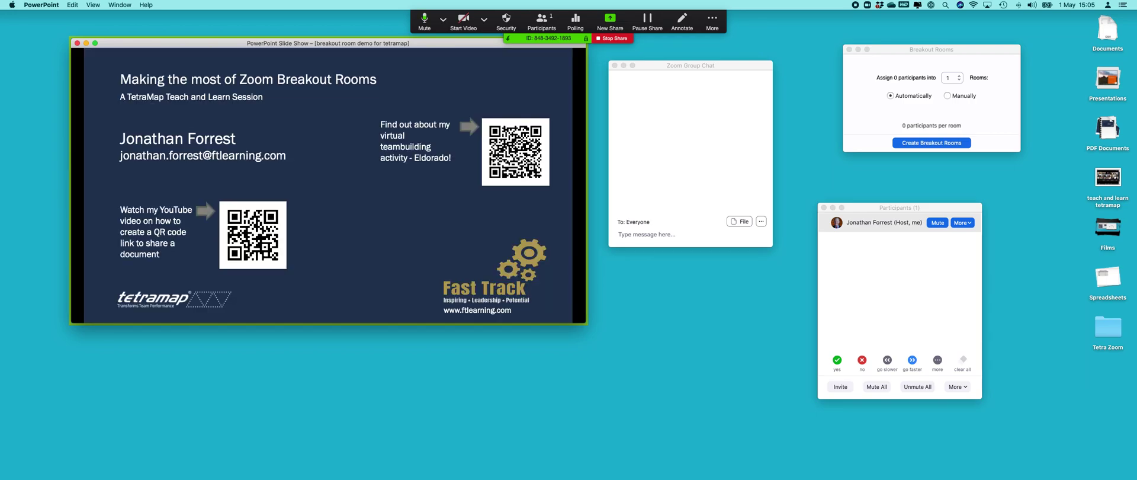